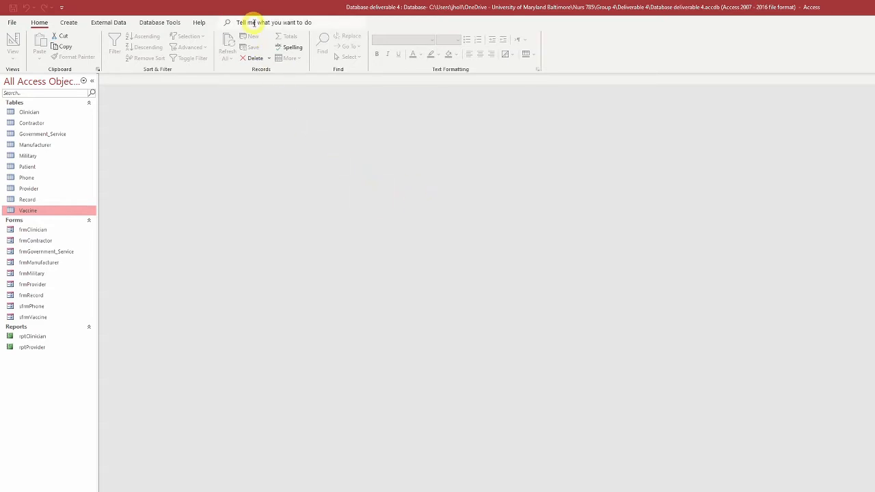
# Step: Search the available commands for "switch" and choose Switchboard Manager
pyautogui.click(297, 21)
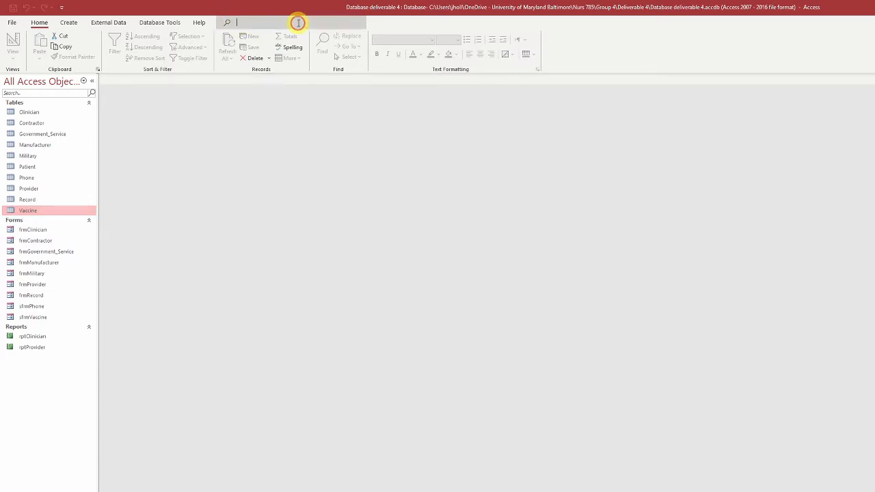
pyautogui.write('s')
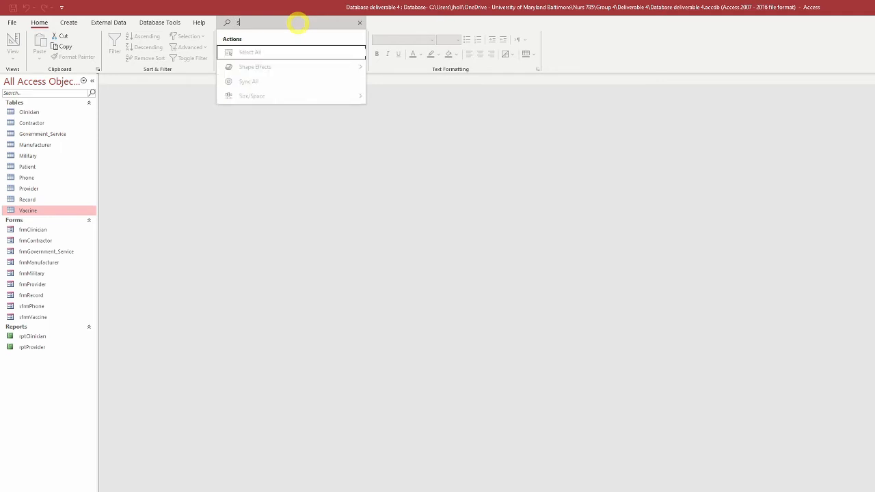
pyautogui.write('witch')
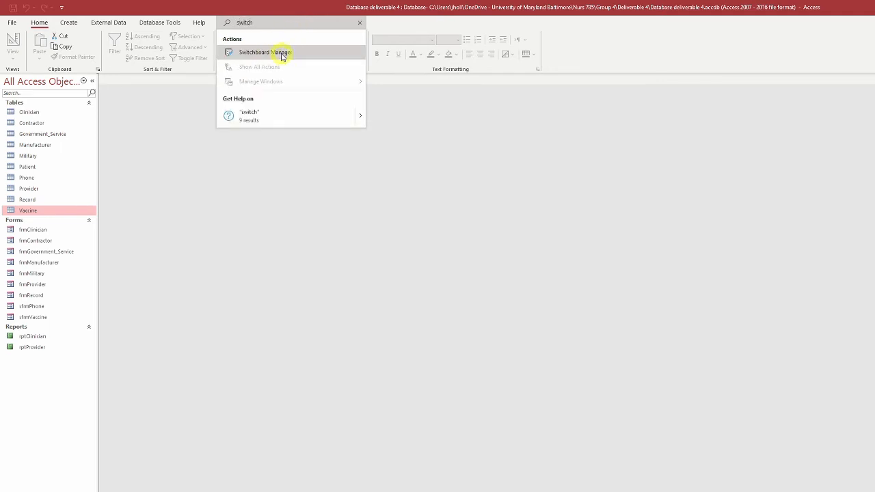
pyautogui.click(280, 53)
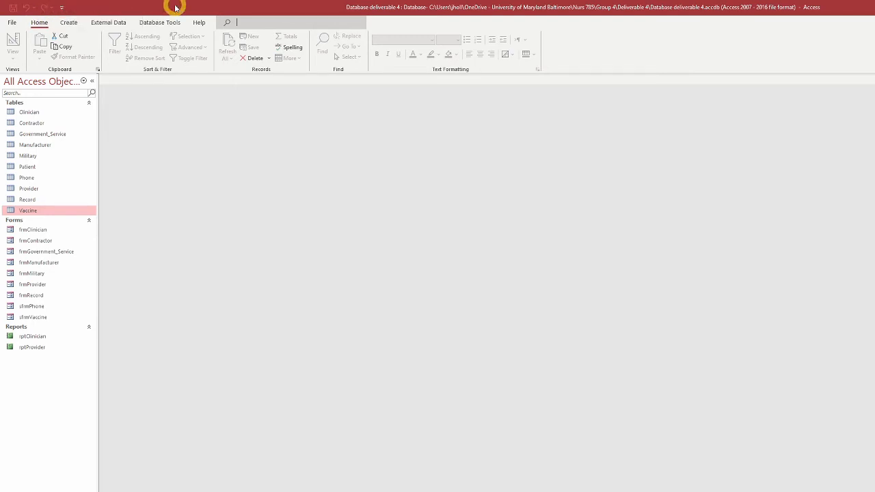
# Step: Add Switchboard Manager from All Commands to the Quick Access Toolbar and place it after Redo
pyautogui.click(62, 8)
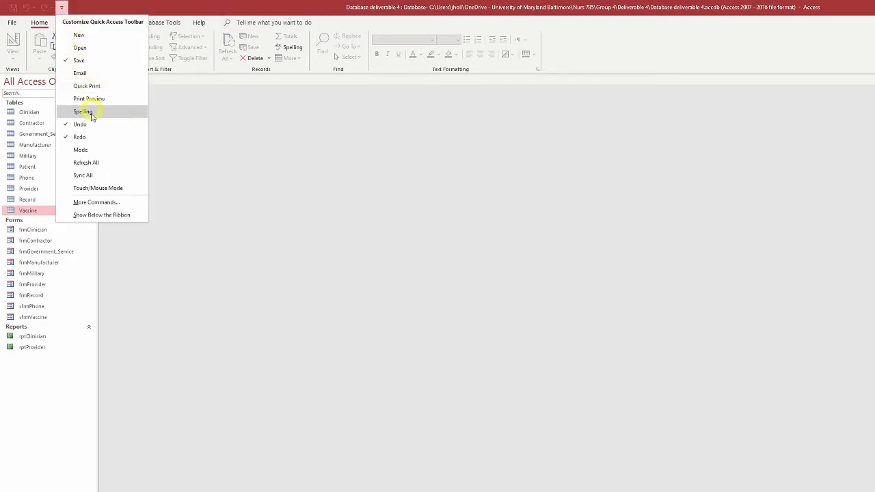
pyautogui.click(108, 203)
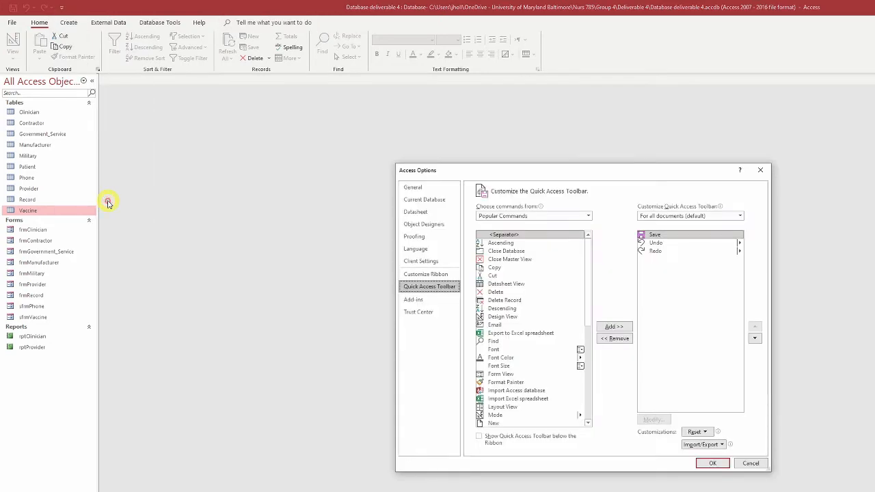
pyautogui.click(589, 217)
pyautogui.click(529, 246)
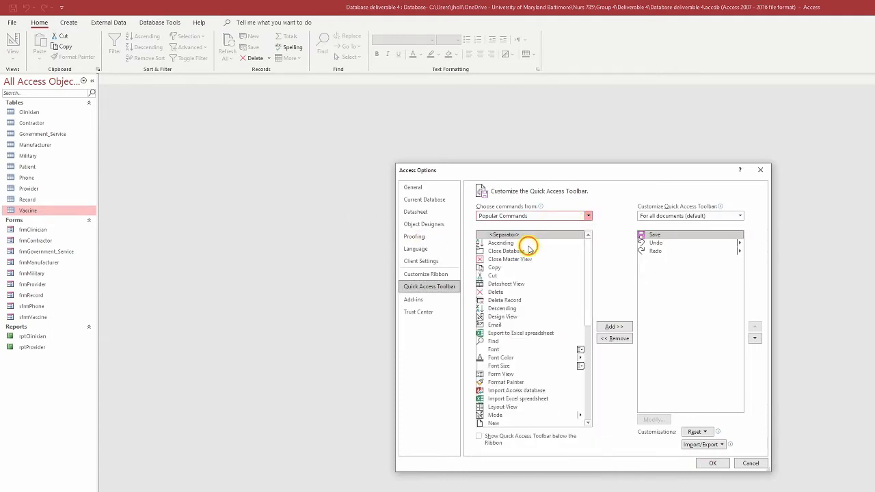
pyautogui.moveTo(586, 240); pyautogui.dragTo(586, 399)
pyautogui.click(513, 330)
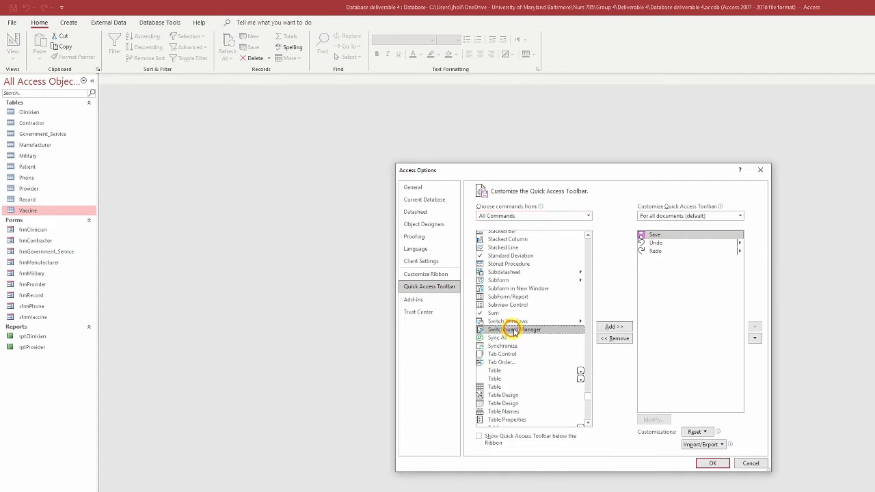
pyautogui.click(613, 327)
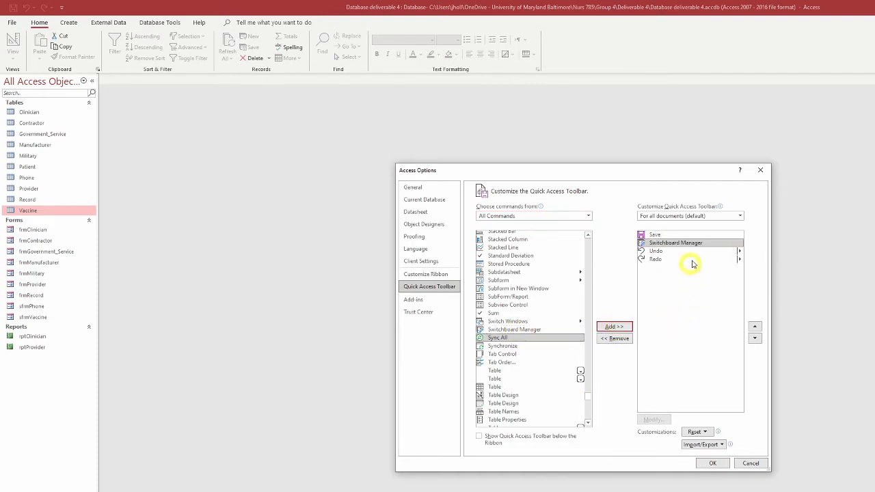
pyautogui.click(755, 337)
pyautogui.click(755, 337)
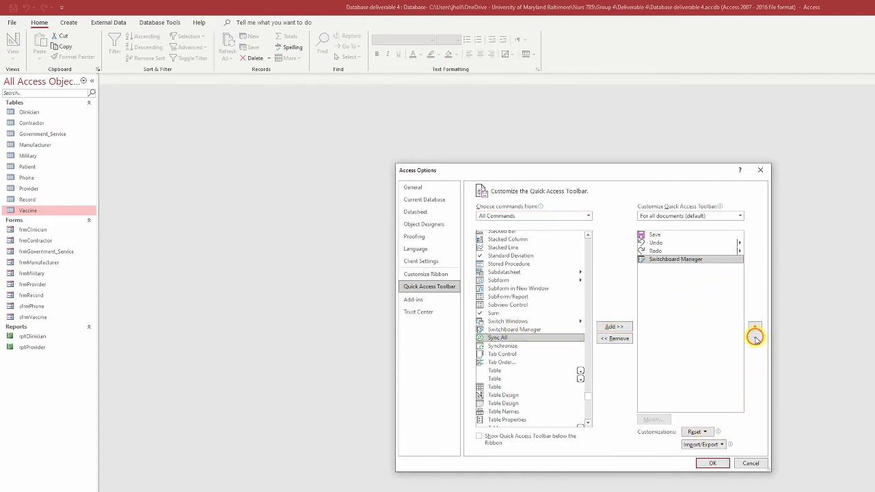
pyautogui.click(722, 465)
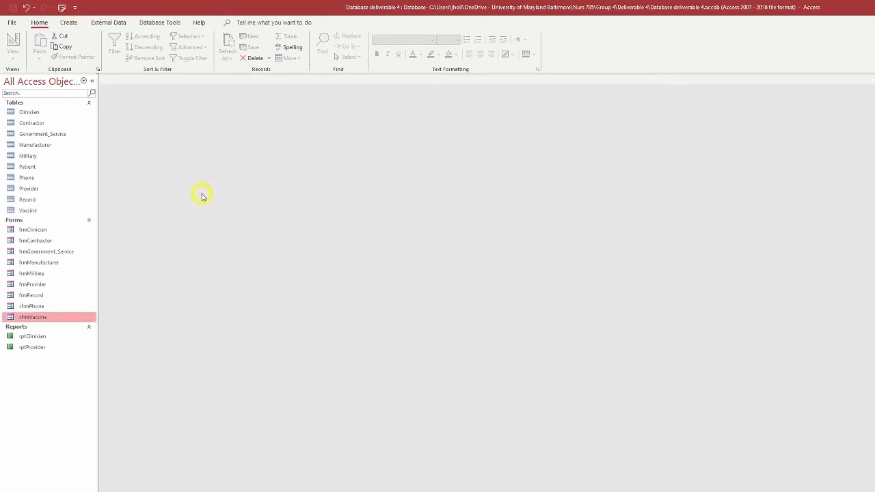
# Step: Create a switchboard for the database with the Switchboard Manager and open the Main Switchboard page for editing
pyautogui.click(62, 9)
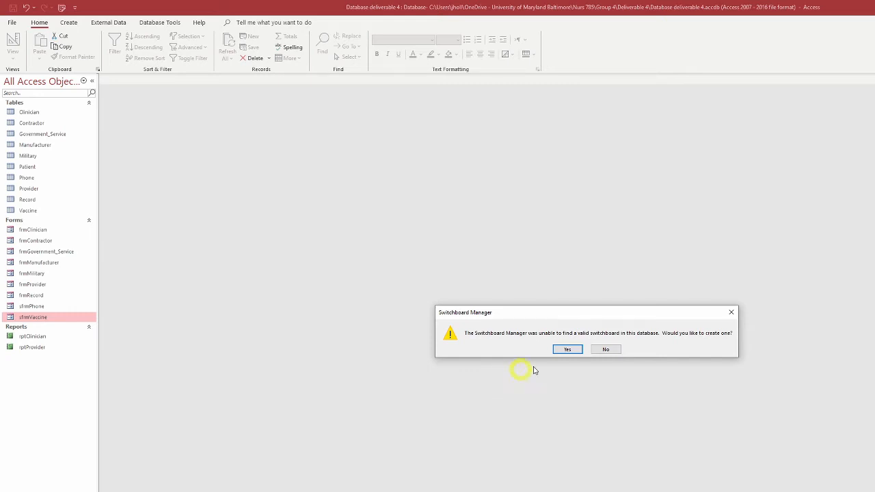
pyautogui.click(568, 350)
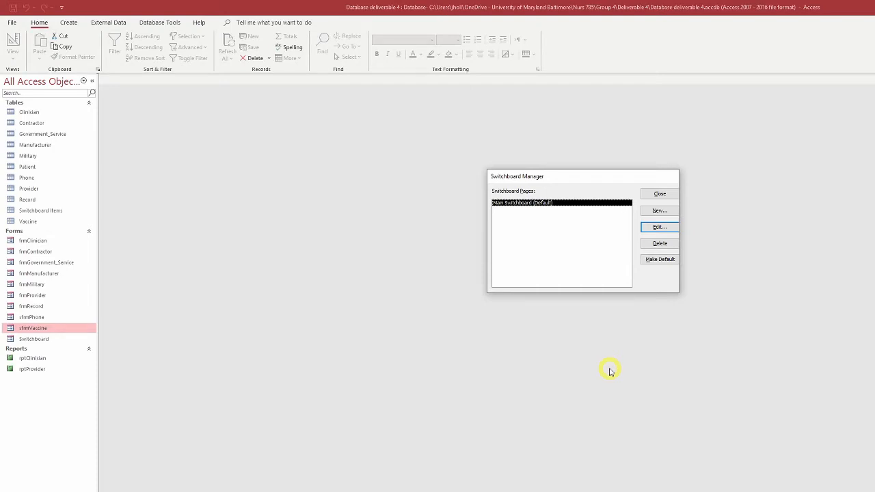
pyautogui.click(657, 229)
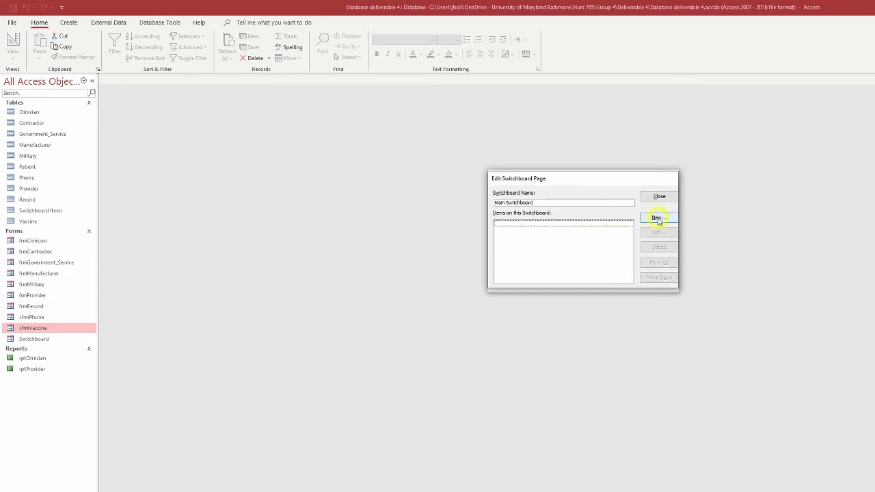
# Step: Add a Main Switchboard item with the text "add vaccine record" that opens the frmRecord form in Add Mode
pyautogui.click(658, 218)
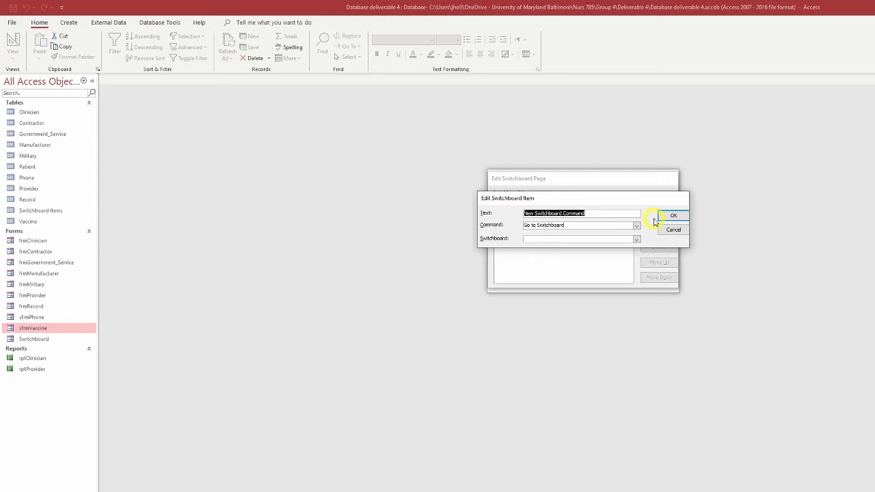
pyautogui.write('add v')
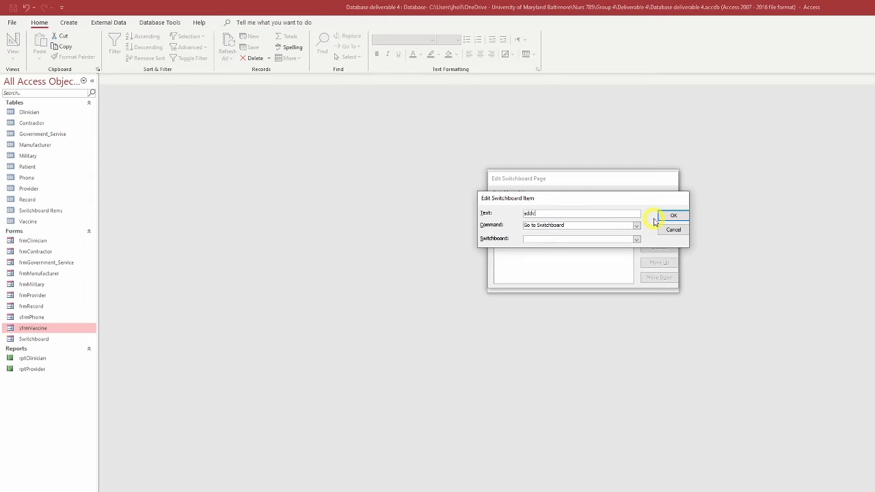
pyautogui.write('accine record')
pyautogui.click(637, 225)
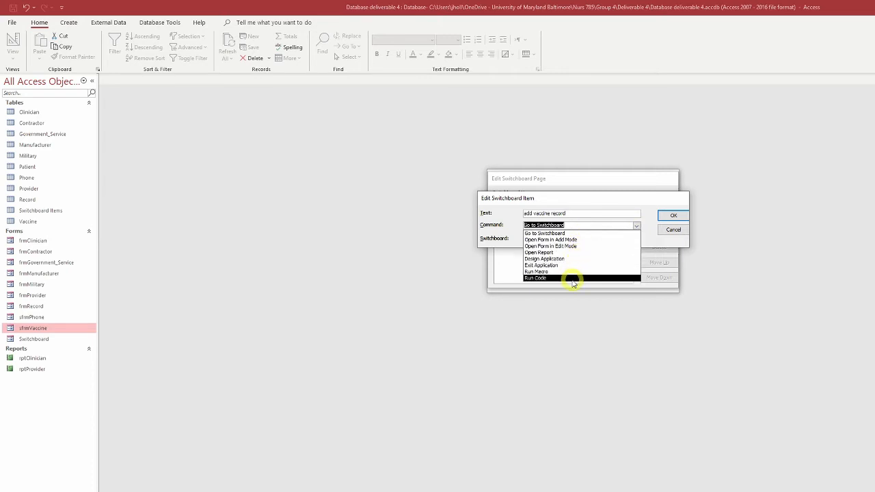
pyautogui.click(596, 240)
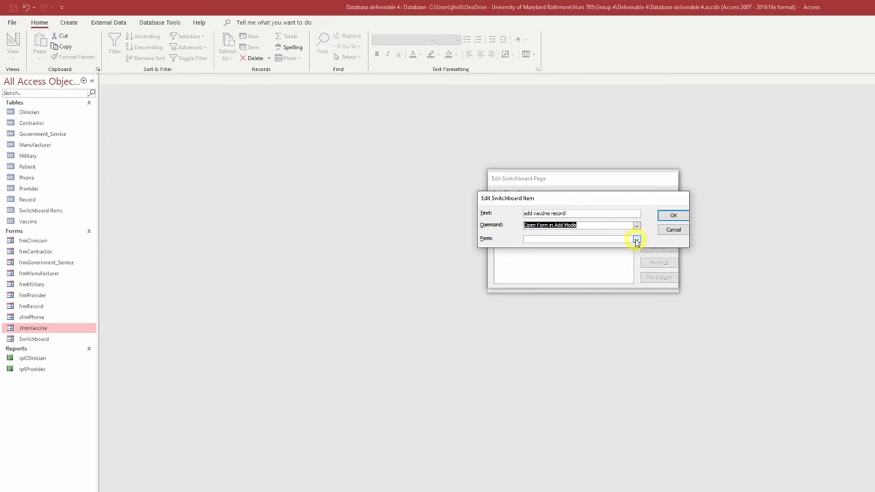
pyautogui.click(637, 240)
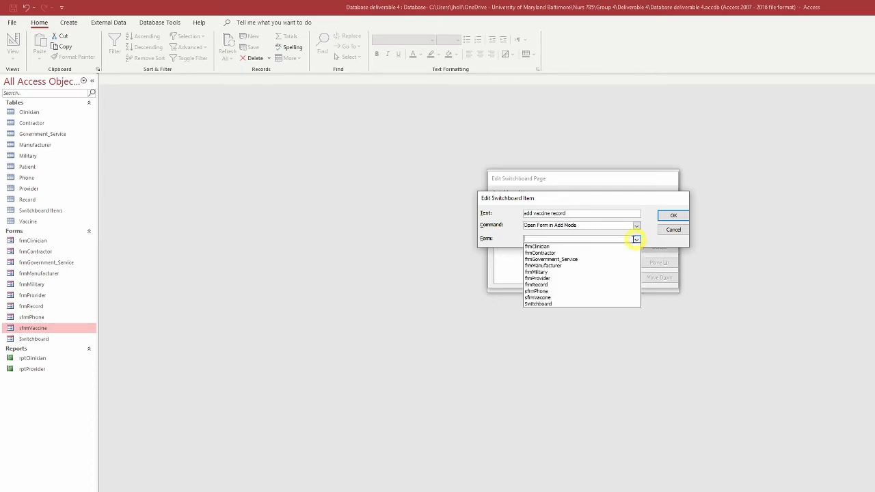
pyautogui.click(563, 288)
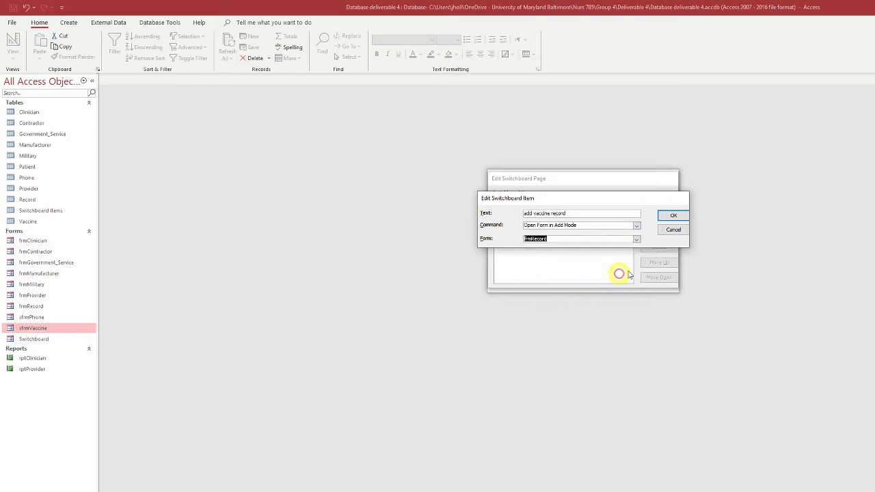
pyautogui.click(673, 216)
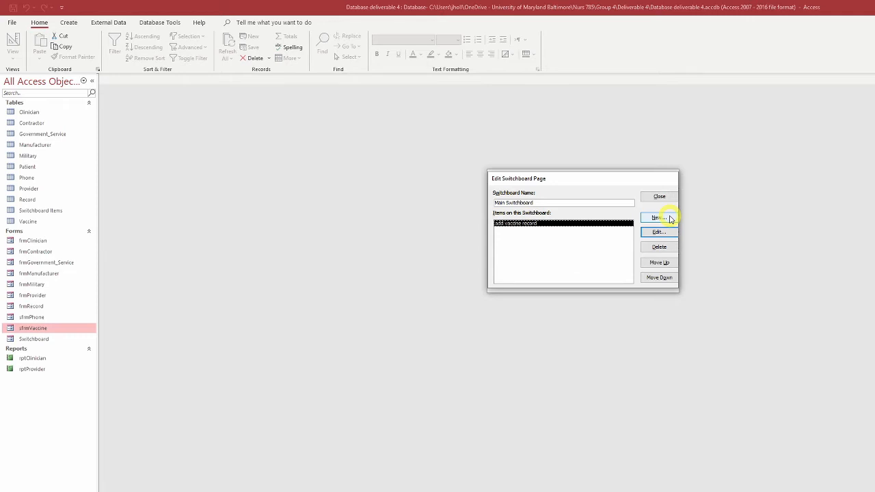
# Step: Add a second Main Switchboard item, "Edit Manufacturer's", that opens frmManufacturer in Edit Mode, and finish editing the page
pyautogui.click(669, 218)
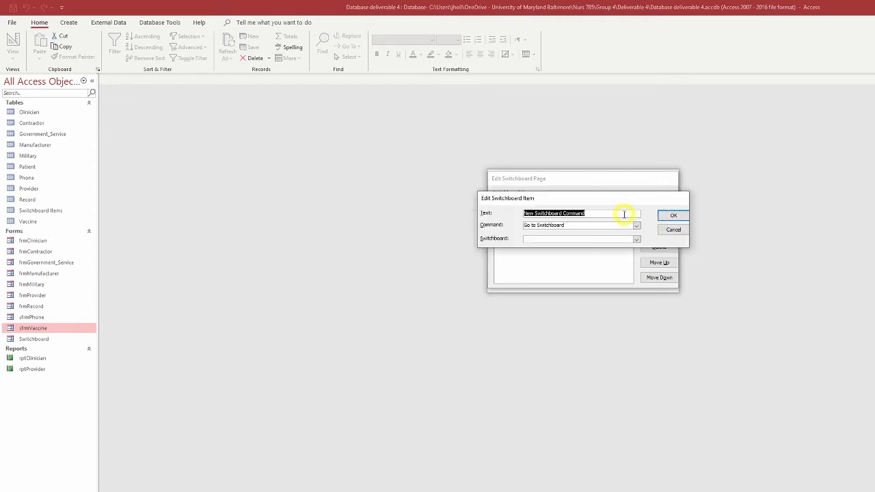
pyautogui.write('Edit')
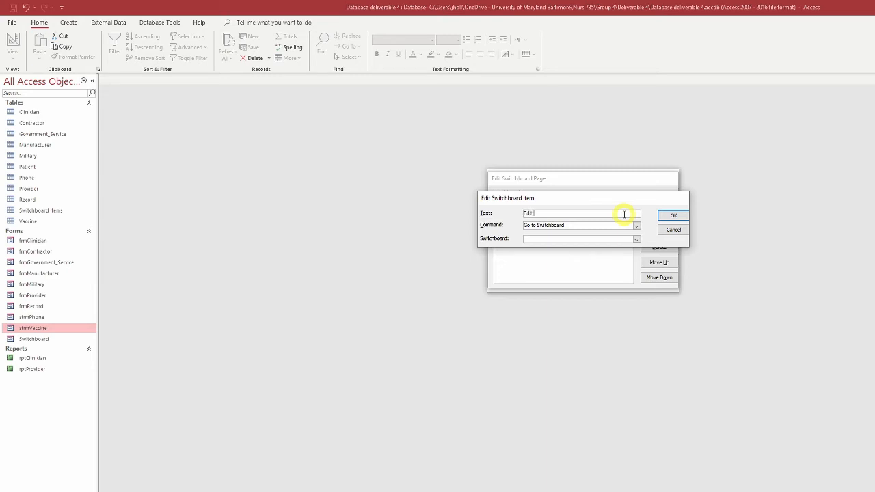
pyautogui.write(" Manufacturer's")
pyautogui.click(636, 227)
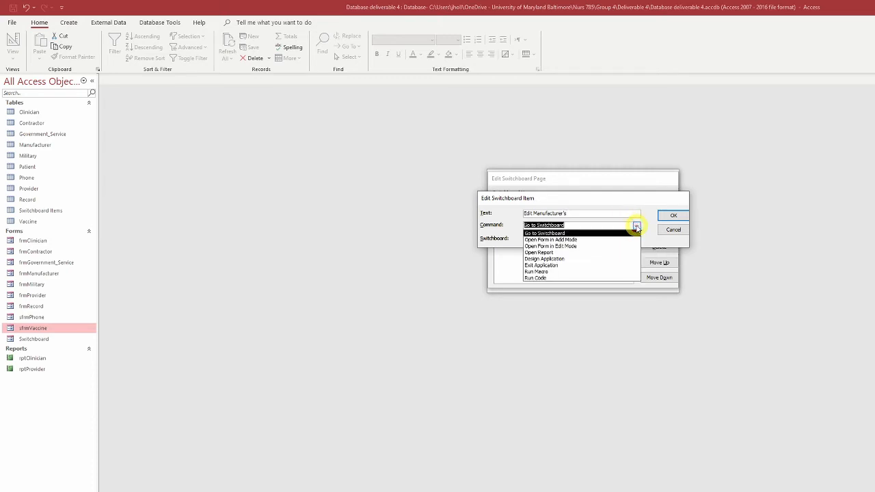
pyautogui.click(580, 247)
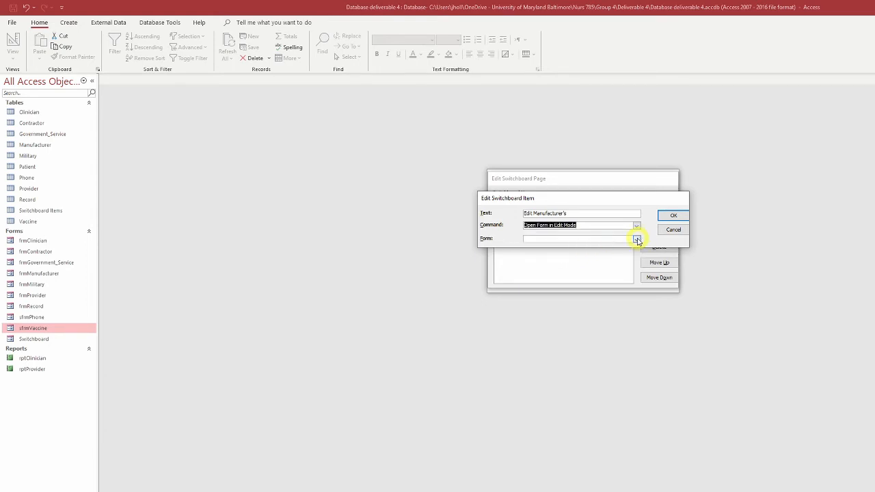
pyautogui.click(636, 239)
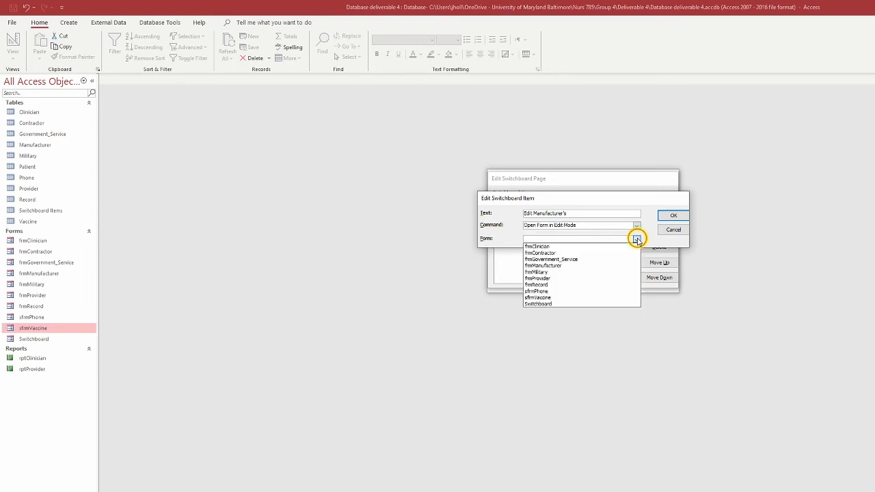
pyautogui.click(569, 266)
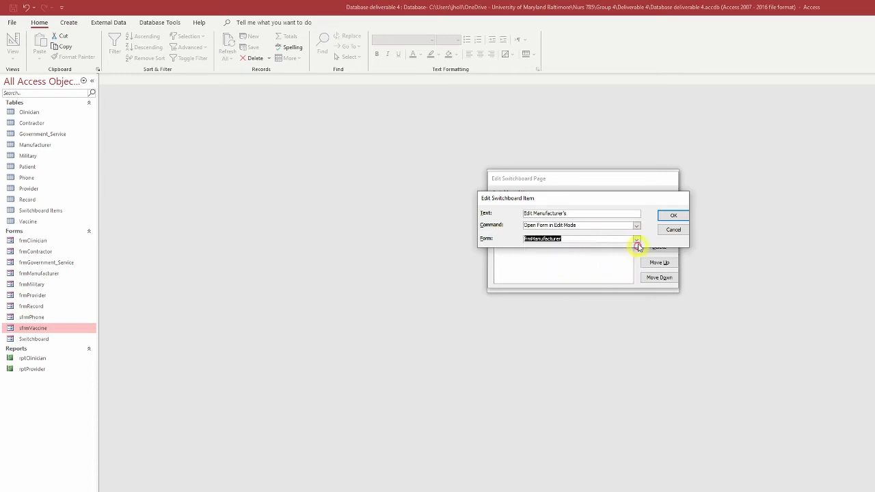
pyautogui.click(673, 217)
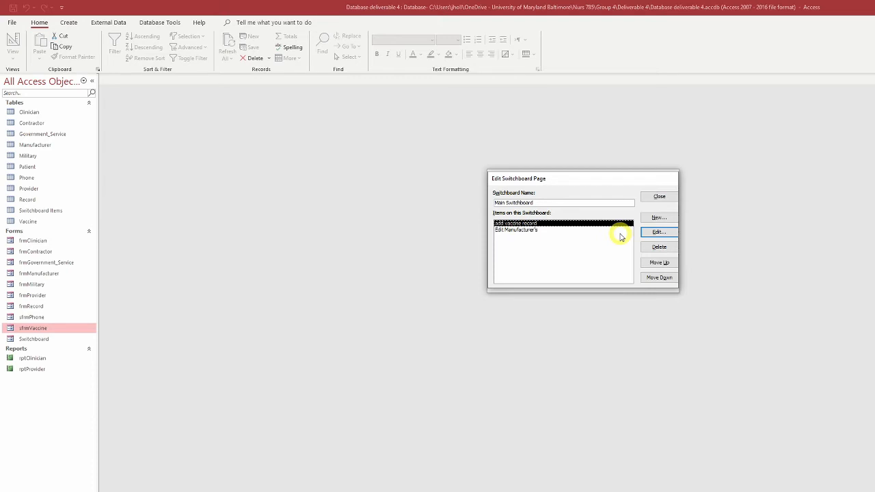
pyautogui.click(660, 199)
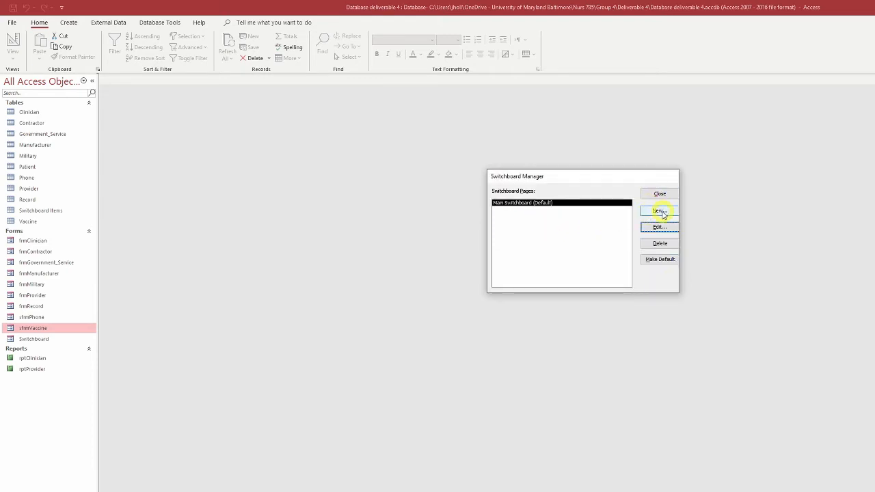
# Step: Create a new switchboard page named "Hospital Staff"
pyautogui.click(660, 211)
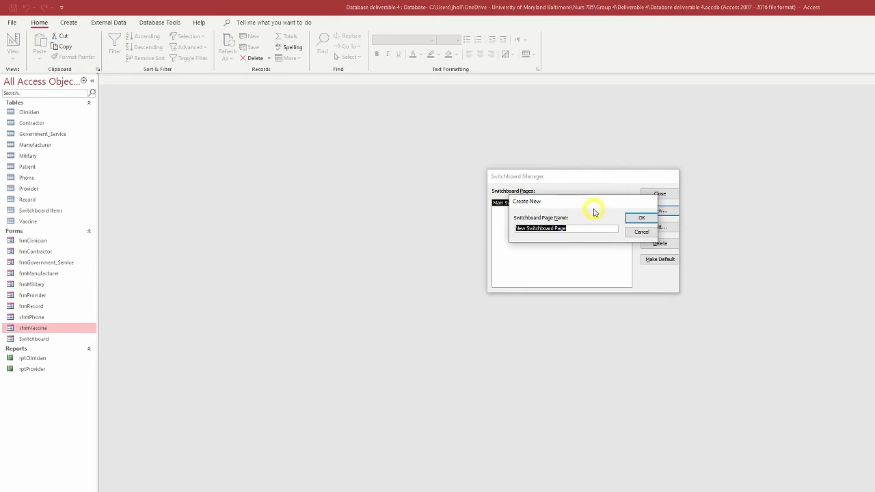
pyautogui.write('Hospital Staff')
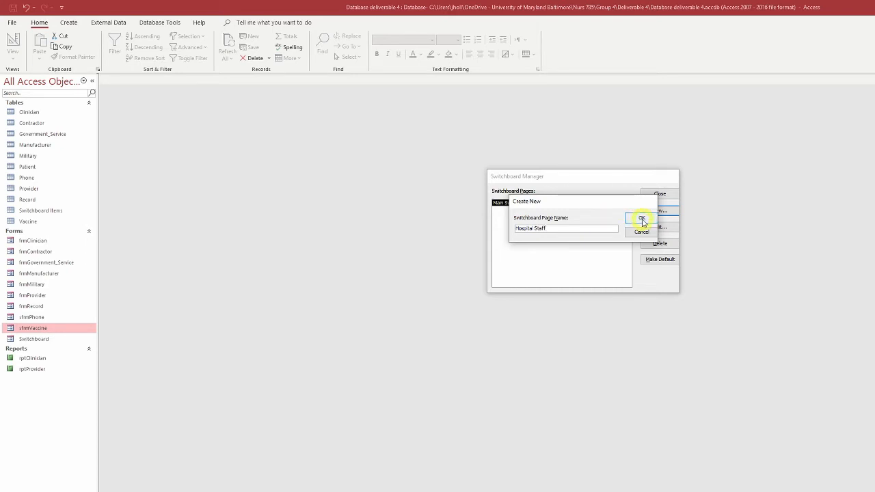
pyautogui.click(642, 219)
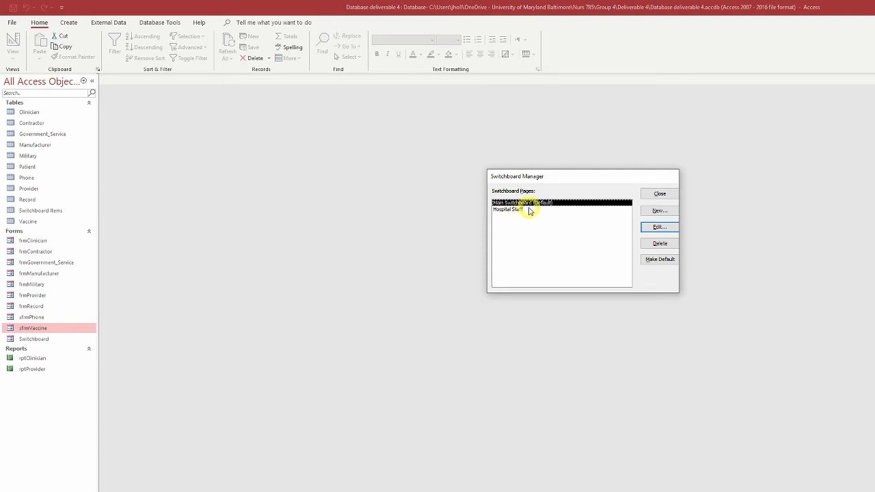
# Step: Edit the Hospital Staff page and add an item "Add Provider" that opens frmProvider in Add Mode
pyautogui.click(529, 210)
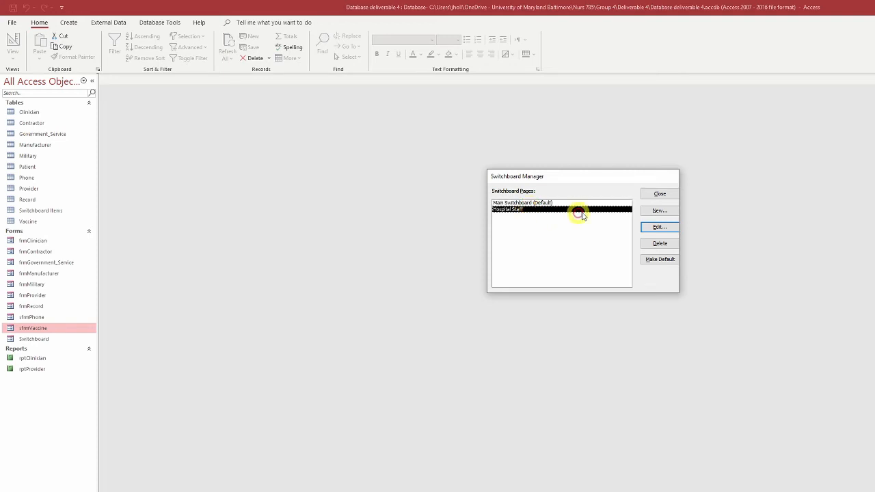
pyautogui.click(659, 227)
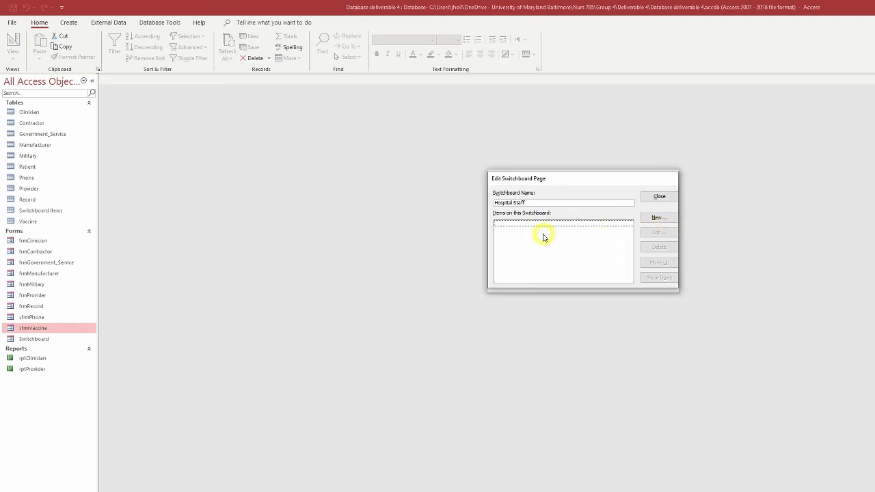
pyautogui.click(659, 218)
pyautogui.click(663, 220)
pyautogui.click(663, 219)
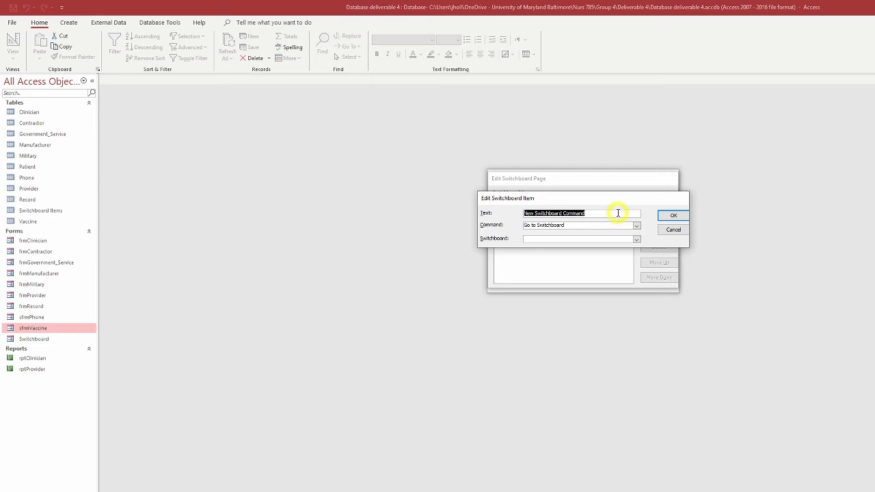
pyautogui.write('Add Provic')
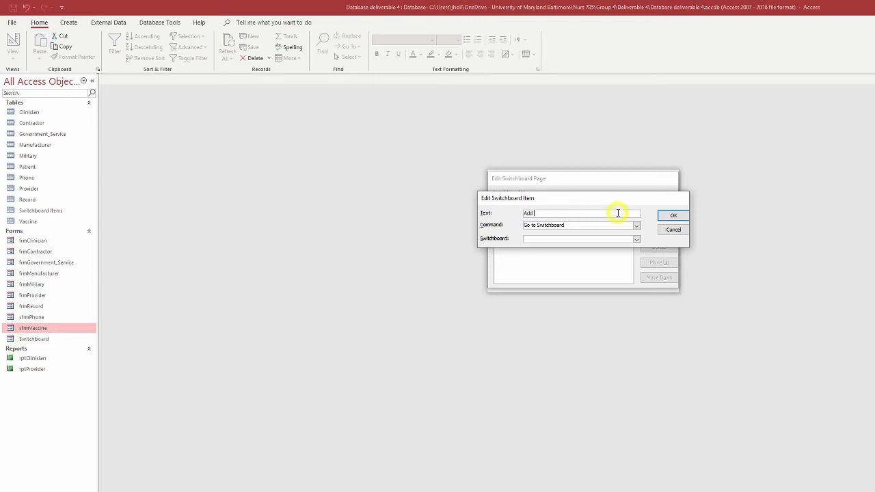
pyautogui.press('BackSpace')
pyautogui.write('der')
pyautogui.click(636, 226)
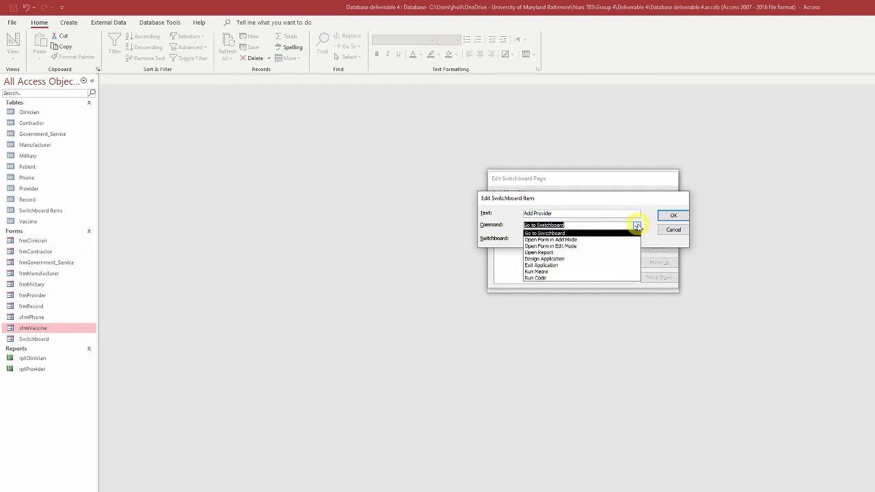
pyautogui.click(589, 241)
pyautogui.click(636, 240)
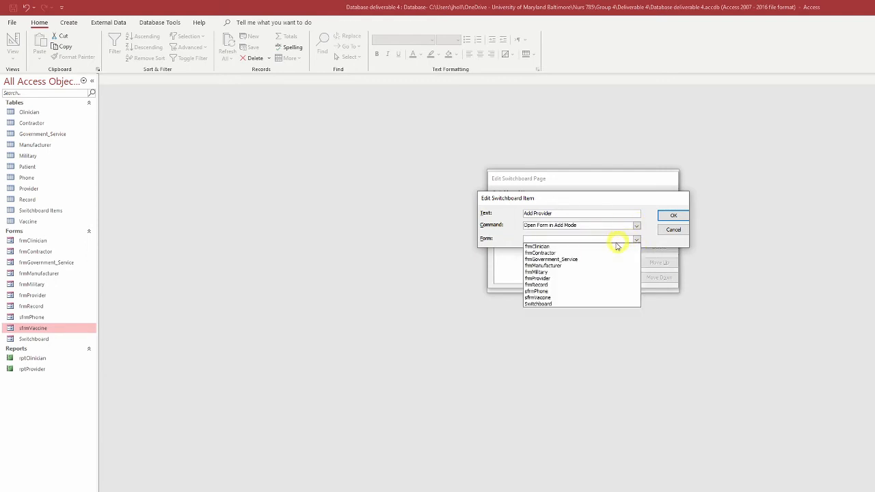
pyautogui.click(547, 278)
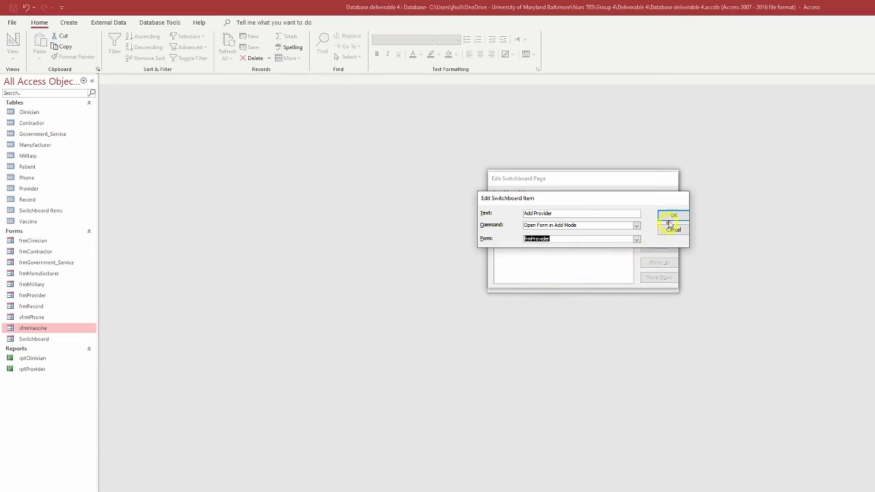
pyautogui.click(674, 217)
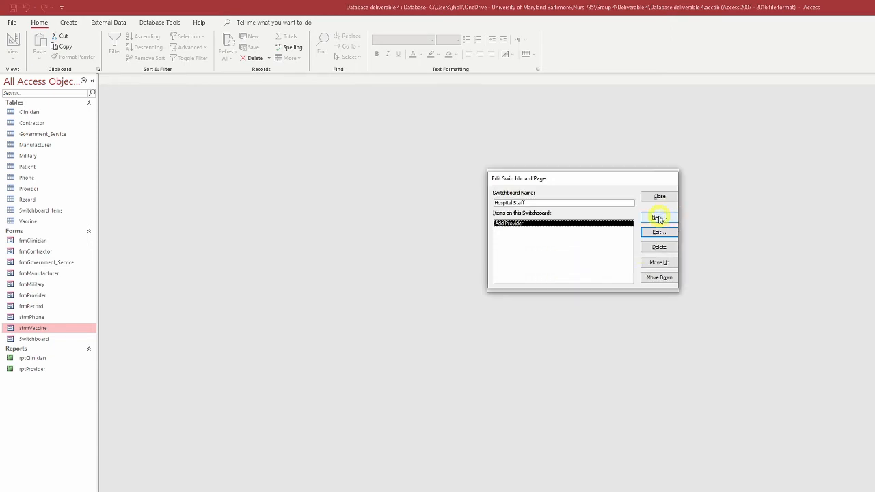
# Step: Add a Hospital Staff item with the text "Edit Providers" that opens frmProvider in Edit Mode
pyautogui.click(658, 219)
pyautogui.write('E')
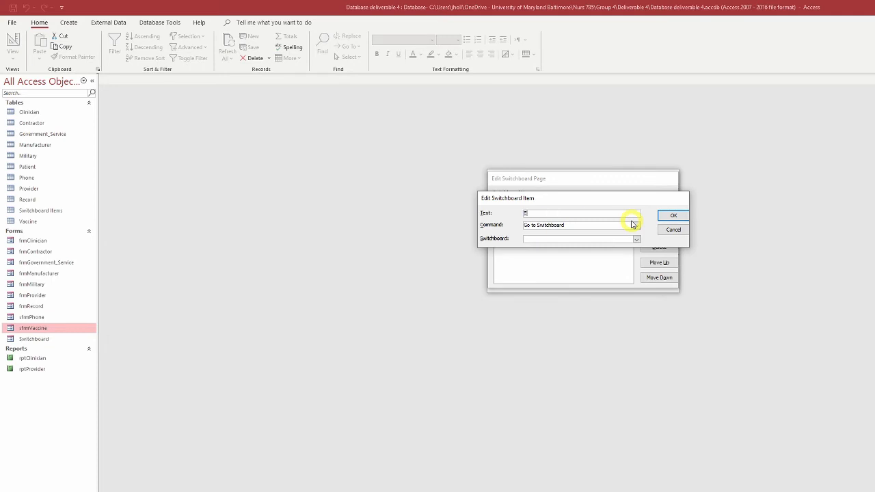
pyautogui.write('dit Providers')
pyautogui.click(634, 225)
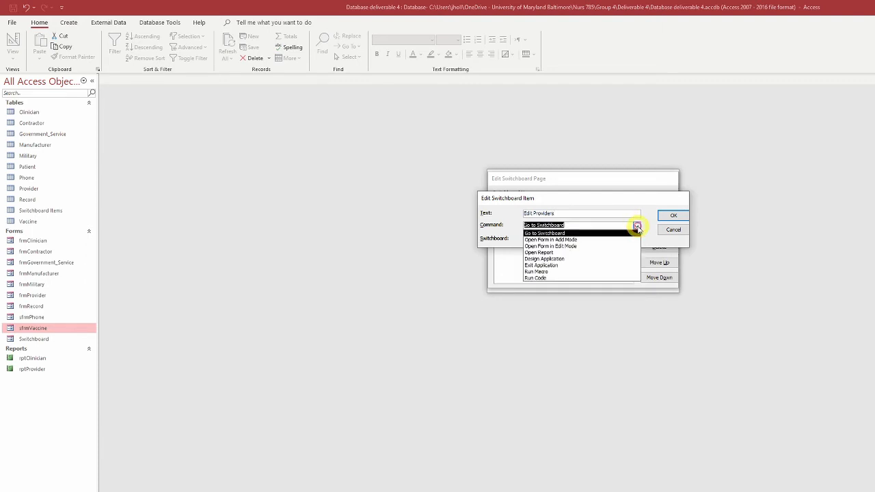
pyautogui.click(596, 248)
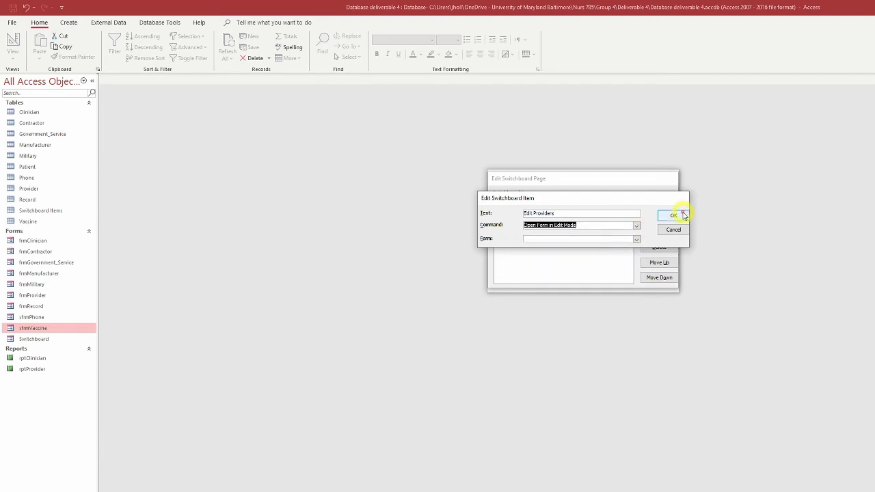
pyautogui.click(636, 240)
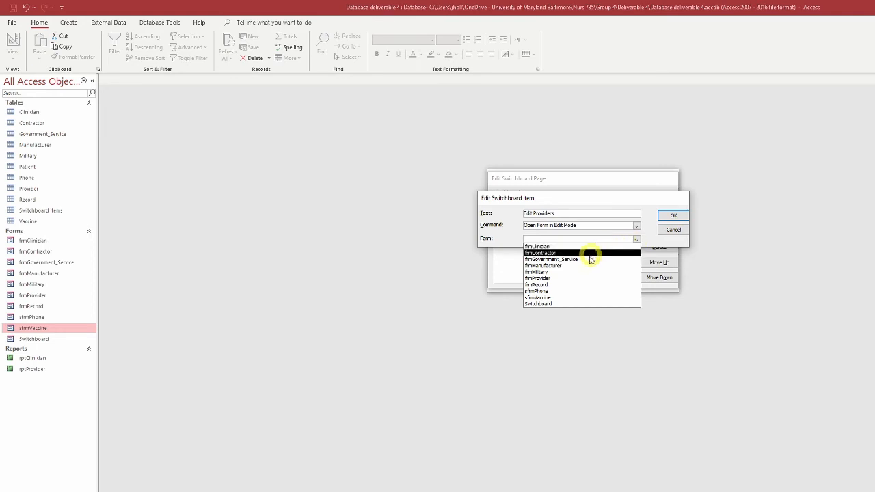
pyautogui.click(583, 280)
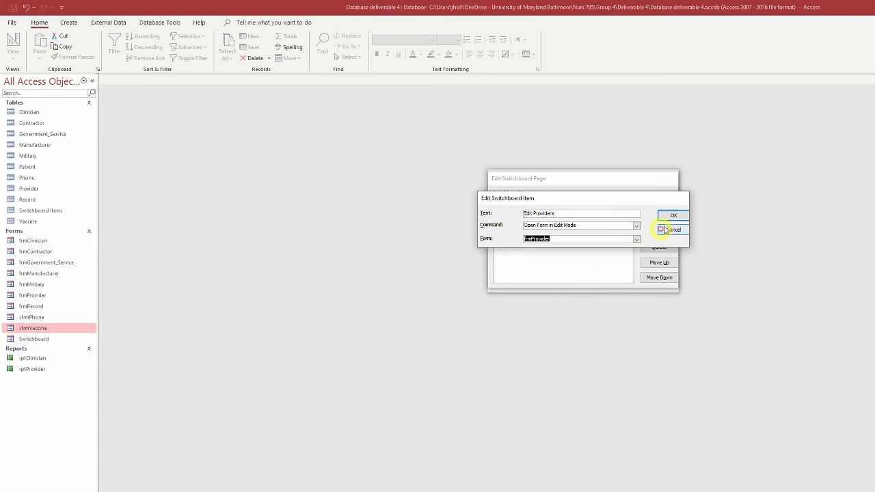
pyautogui.click(674, 216)
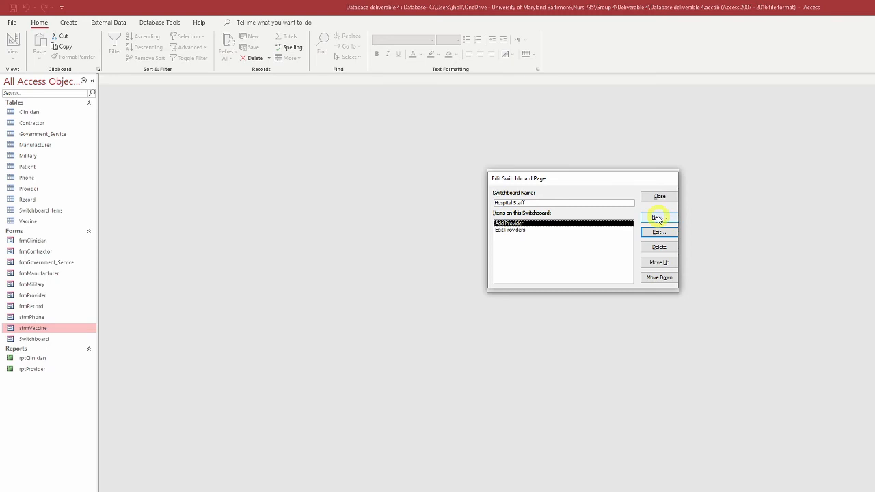
# Step: Add a Hospital Staff item with the text "Open Provider Report" that opens the report rptProvider
pyautogui.click(658, 219)
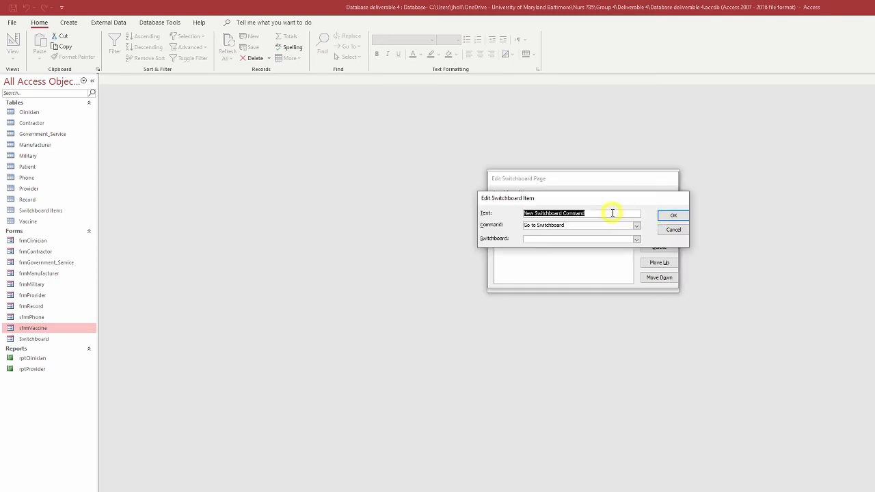
pyautogui.write('Open Reco')
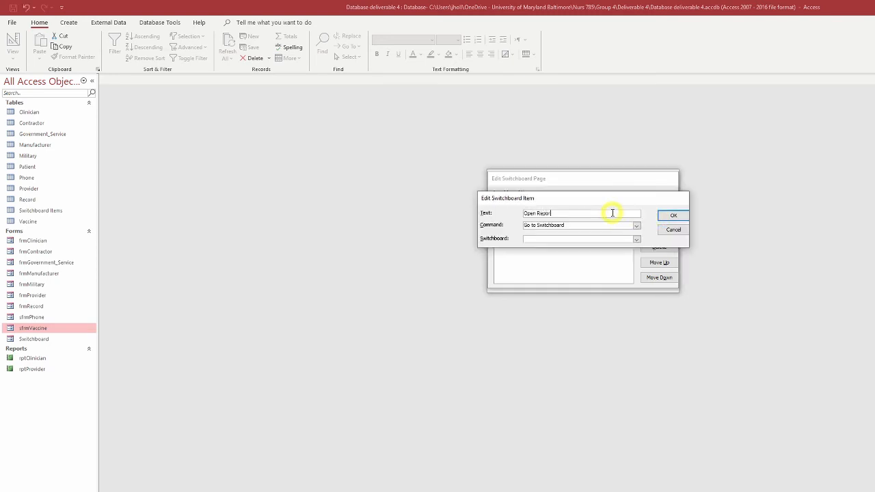
pyautogui.press('BackSpace')
pyautogui.press('BackSpace')
pyautogui.press('BackSpace')
pyautogui.press('BackSpace')
pyautogui.write('Pr')
pyautogui.write('iv')
pyautogui.press('BackSpace')
pyautogui.press('BackSpace')
pyautogui.write('ovider Reports')
pyautogui.click(636, 226)
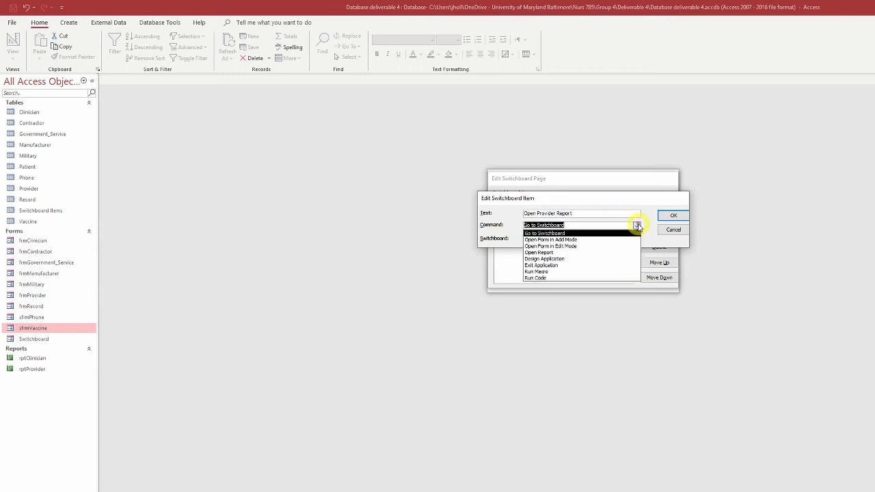
pyautogui.click(567, 253)
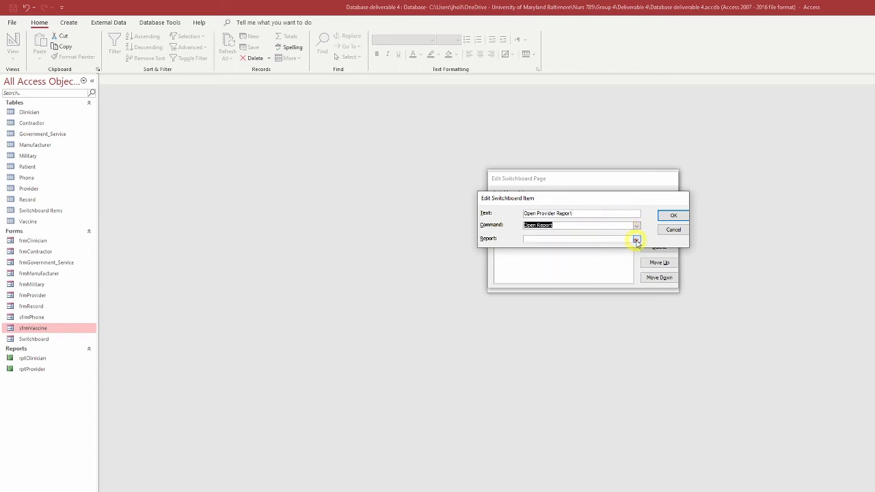
pyautogui.click(636, 239)
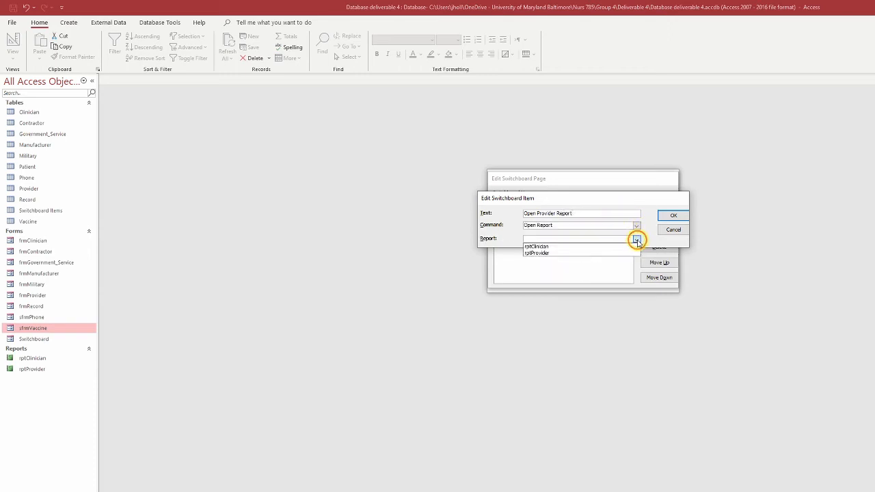
pyautogui.click(549, 253)
pyautogui.click(672, 216)
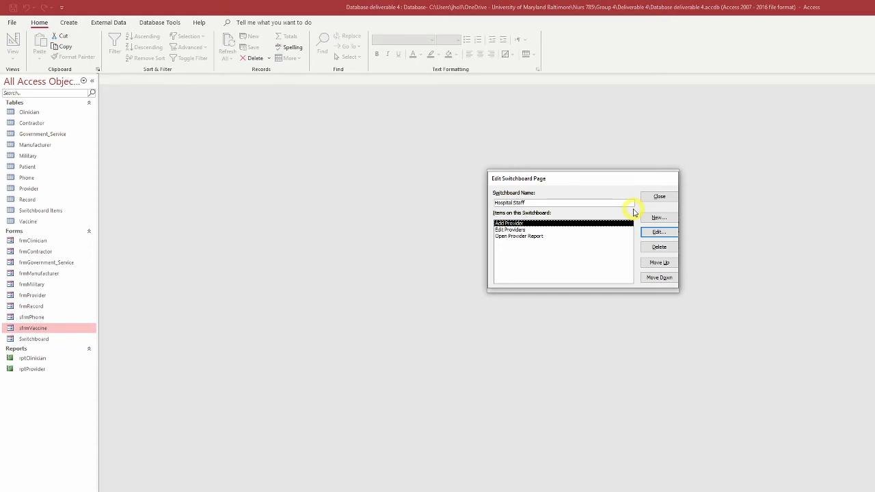
# Step: Add a Hospital Staff item "Return to Main" that goes to the Main Switchboard, and close the Switchboard Manager
pyautogui.click(657, 218)
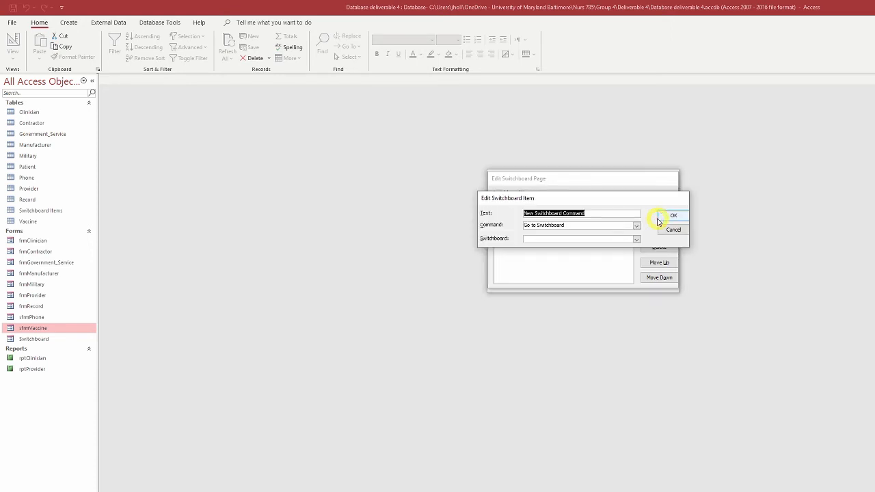
pyautogui.write('Ret')
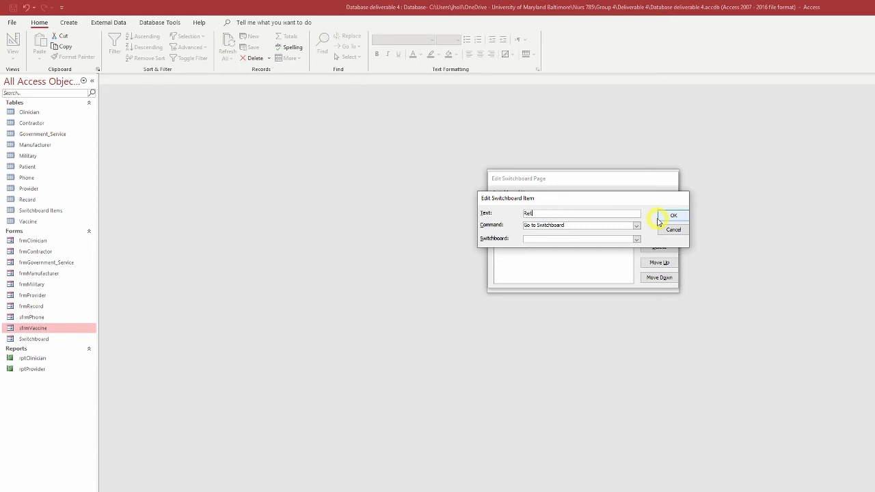
pyautogui.write('urn to Mai')
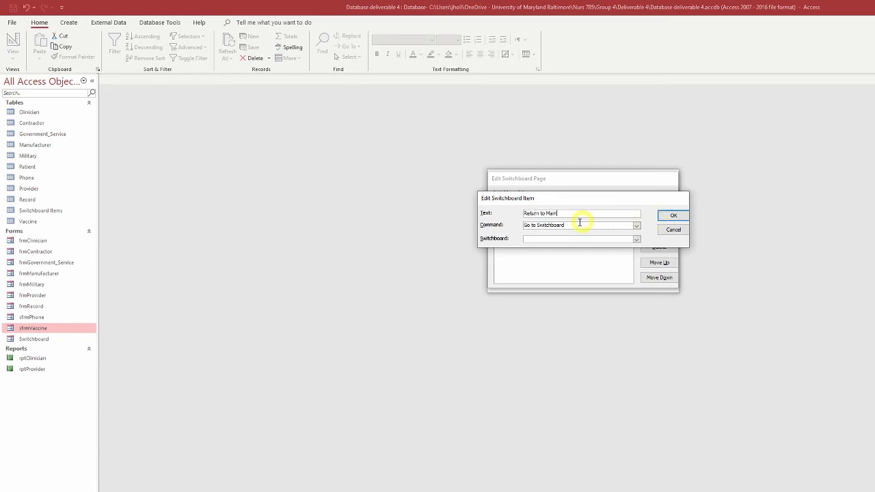
pyautogui.write('n')
pyautogui.click(636, 238)
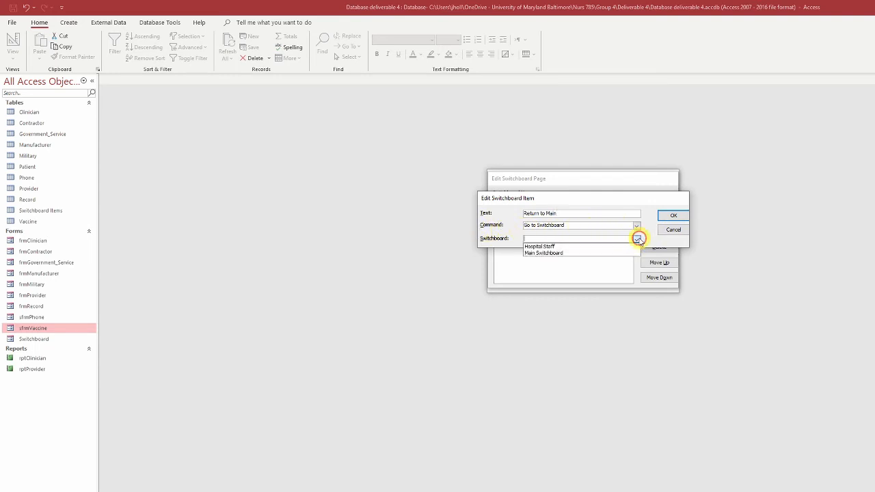
pyautogui.click(577, 253)
pyautogui.click(673, 216)
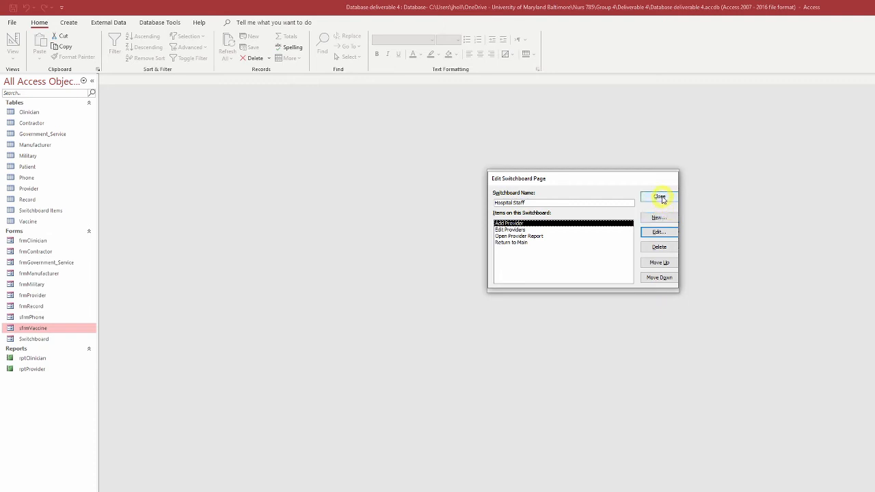
pyautogui.click(660, 197)
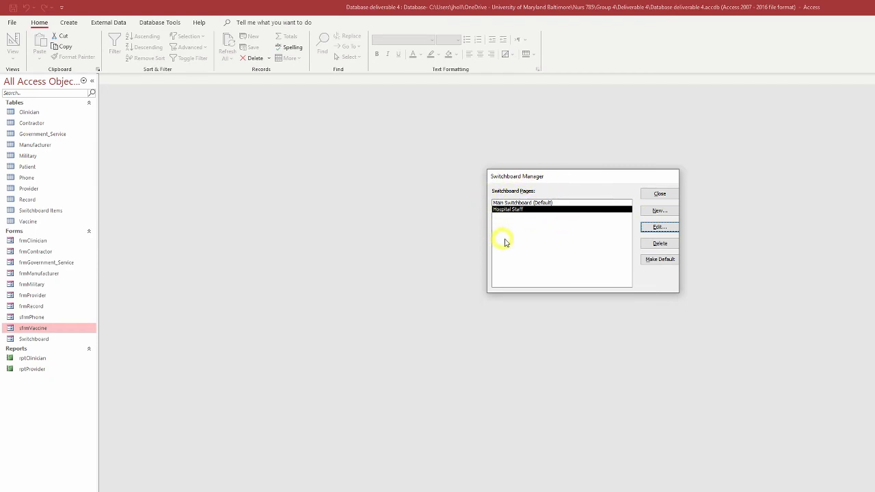
pyautogui.click(542, 203)
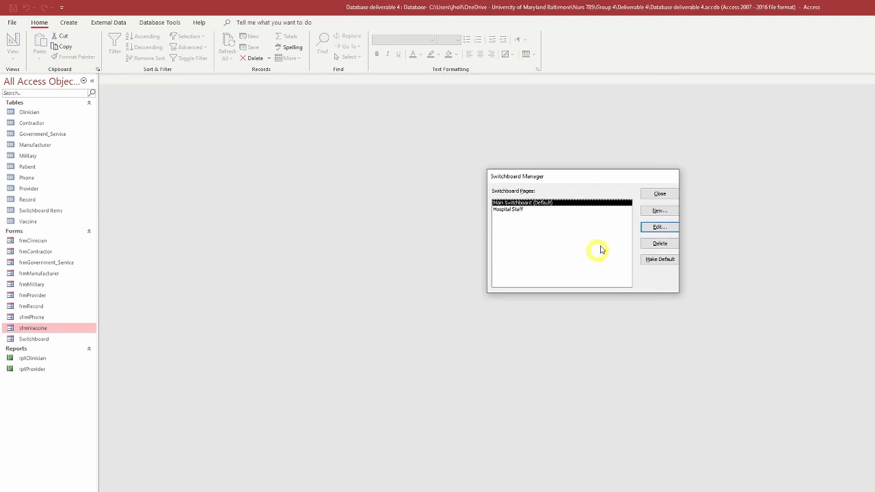
pyautogui.click(659, 195)
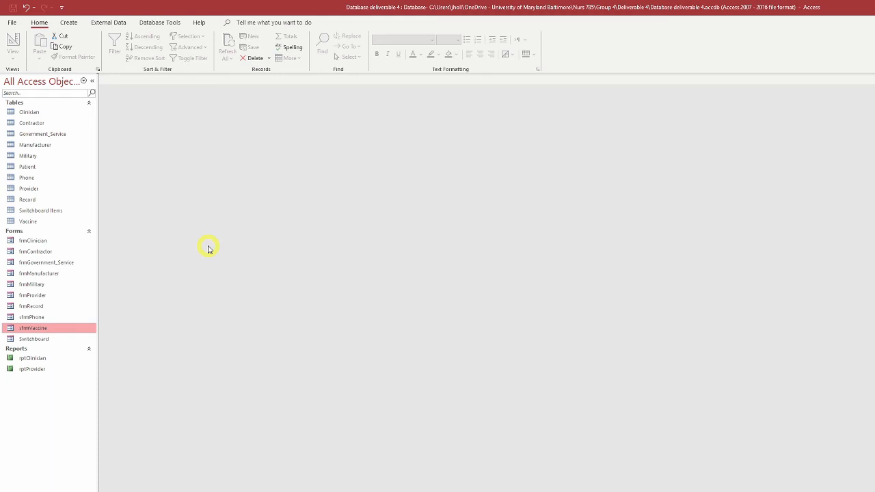
# Step: Set Switchboard as the display form in the current database options and acknowledge the notice
pyautogui.click(11, 24)
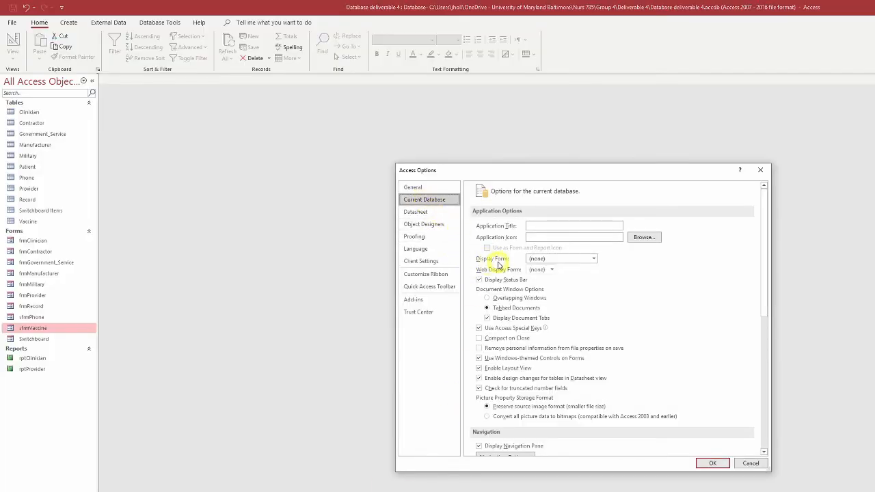
pyautogui.click(594, 259)
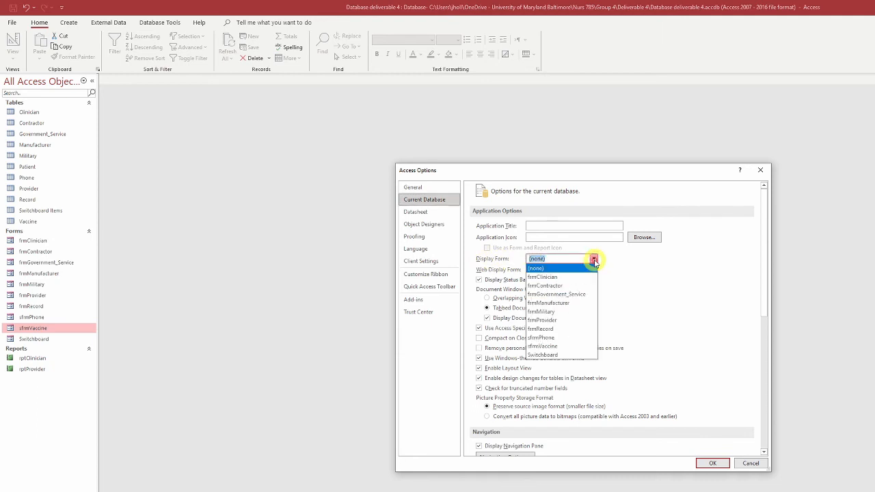
pyautogui.click(564, 355)
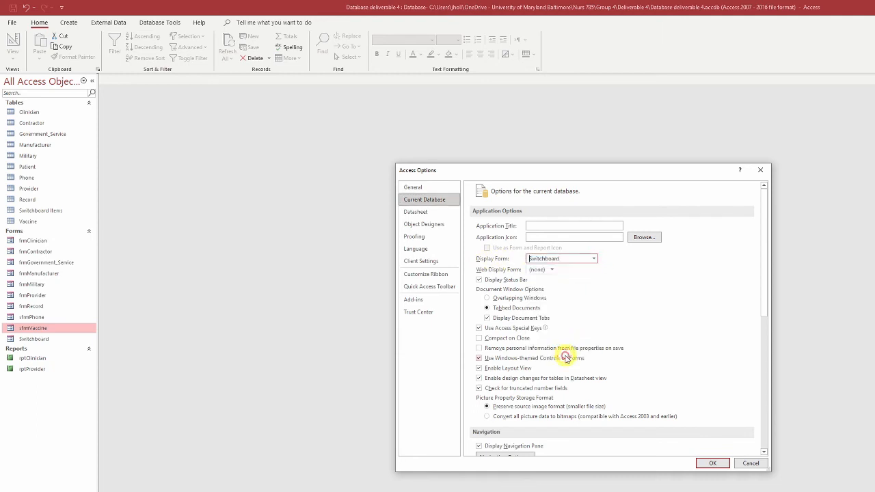
pyautogui.click(712, 464)
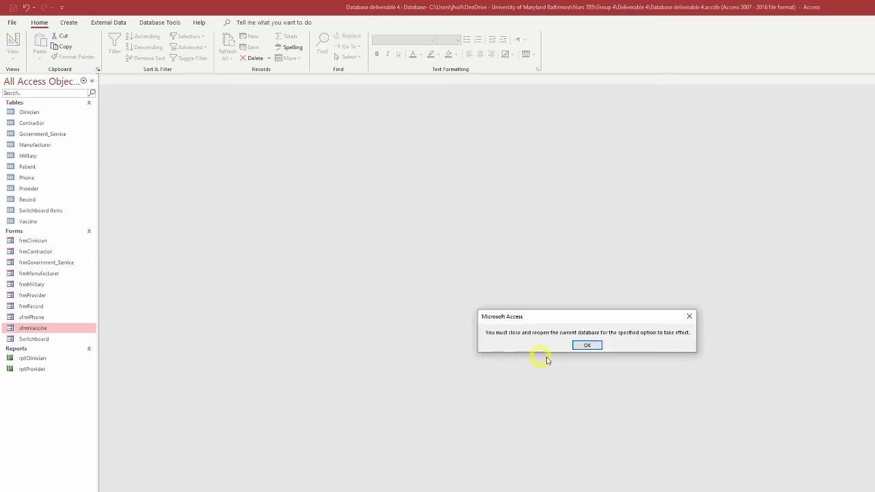
pyautogui.click(588, 346)
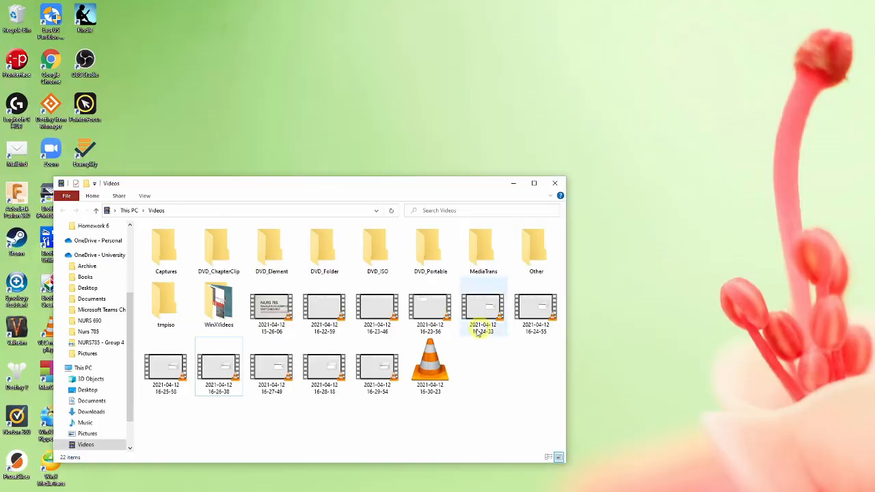
# Step: Start Access and reopen the recent database "Database deliverable 4"
pyautogui.press('super')
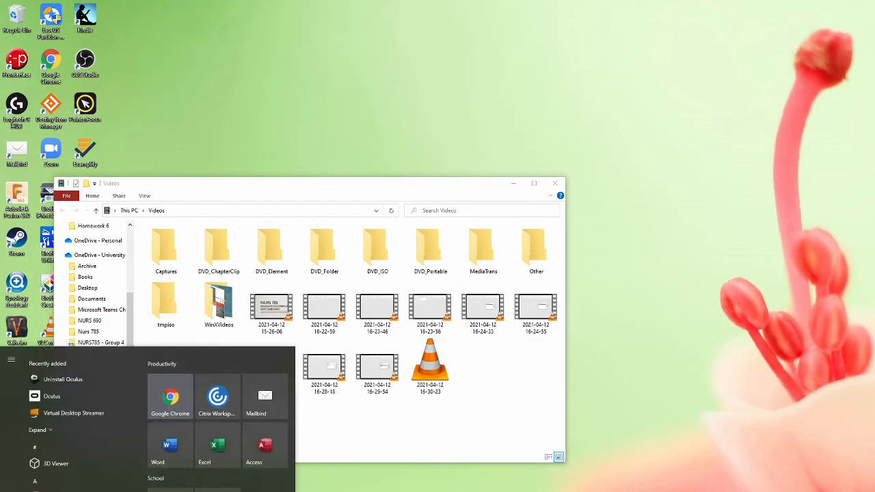
pyautogui.click(267, 454)
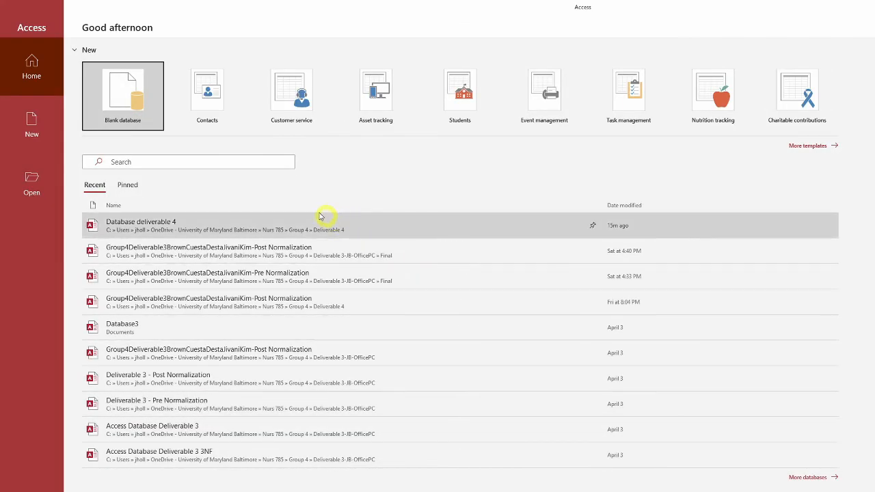
pyautogui.click(140, 226)
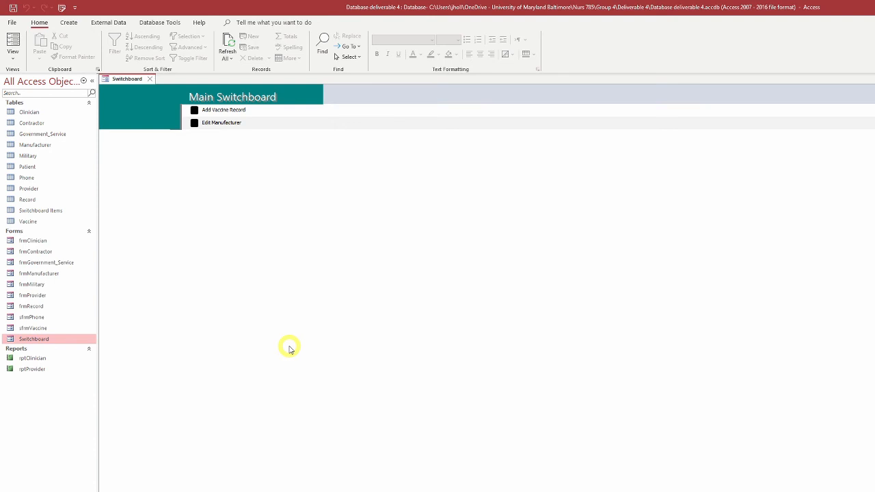
# Step: Add a Main Switchboard item "Go to Hospital Staff" that goes to the Hospital Staff switchboard, and close the Switchboard Manager
pyautogui.click(61, 8)
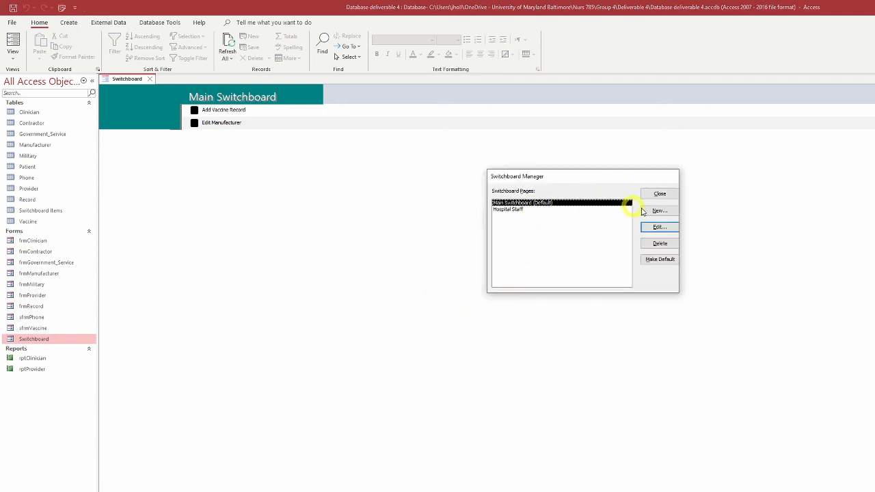
pyautogui.click(655, 229)
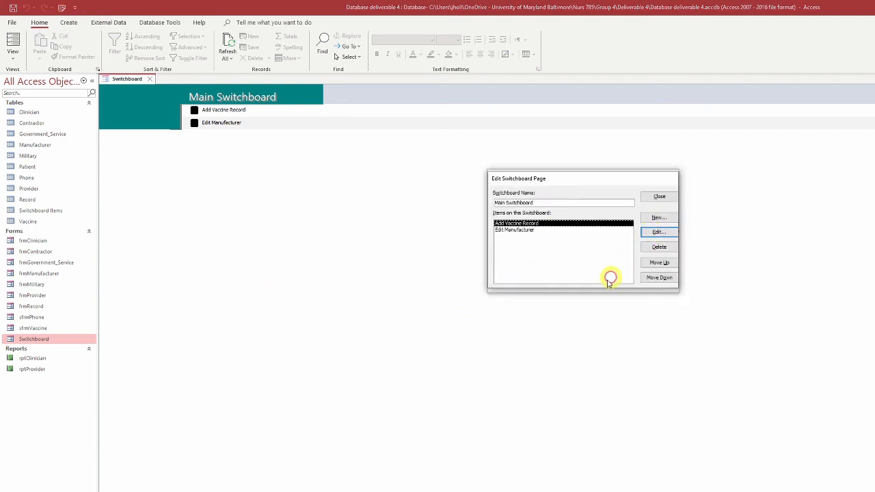
pyautogui.click(658, 219)
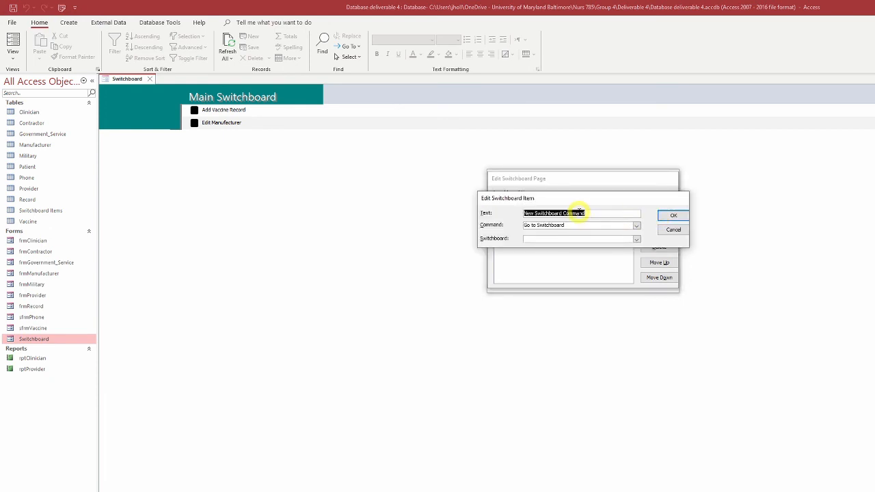
pyautogui.write('G')
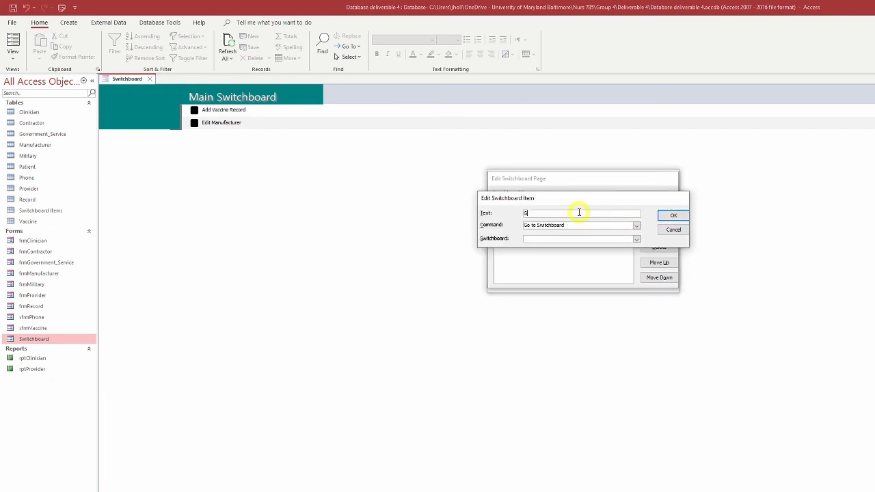
pyautogui.write('o to Hospital Staff')
pyautogui.click(636, 239)
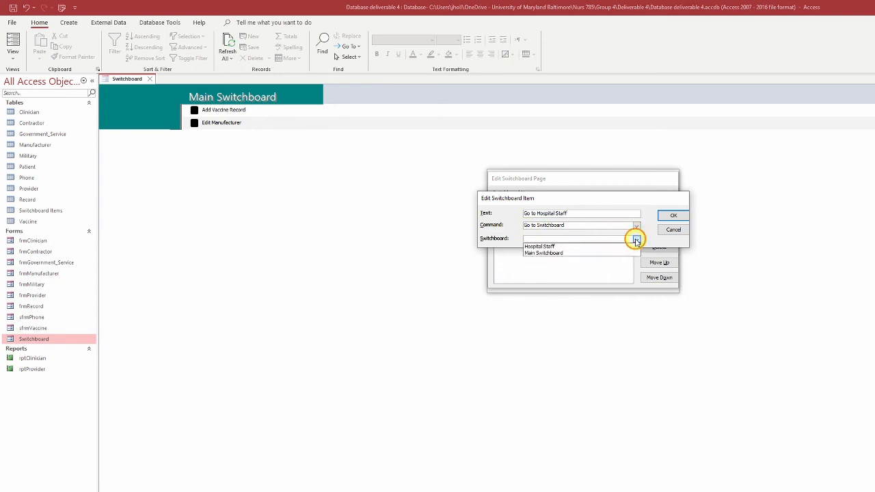
pyautogui.click(547, 246)
pyautogui.click(673, 215)
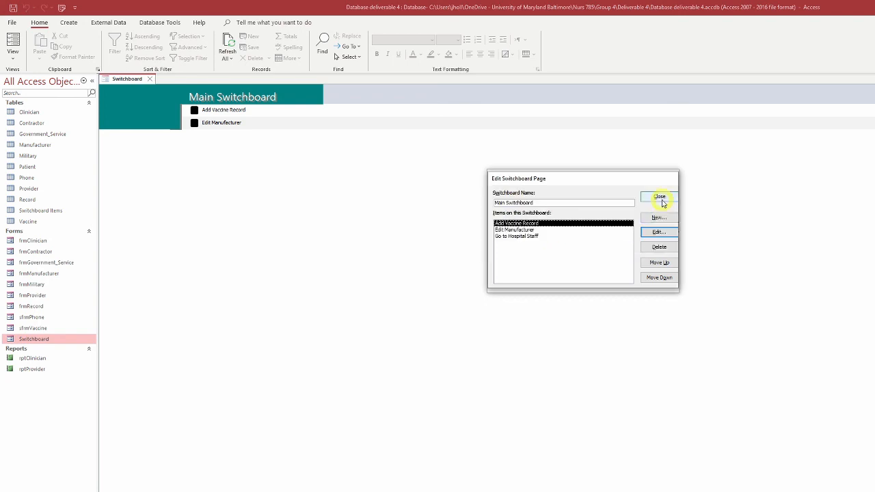
pyautogui.click(661, 198)
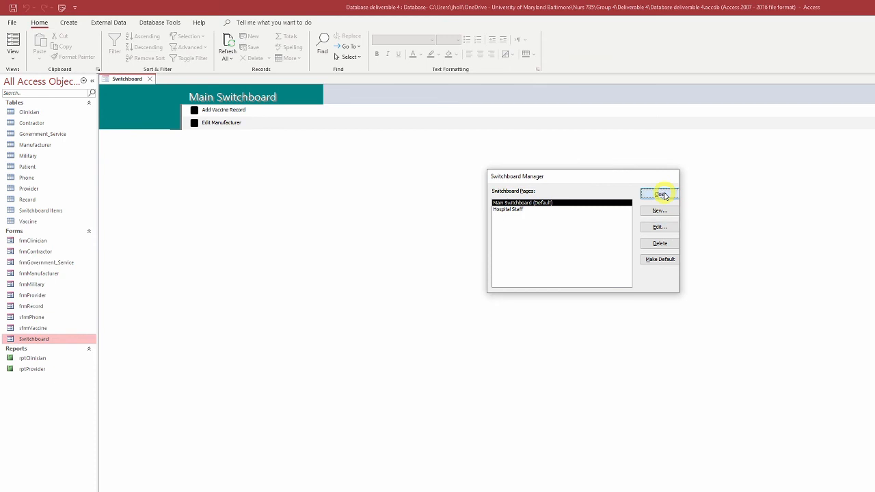
pyautogui.click(663, 197)
# Step: Reopen the Switchboard form and test its Add Vaccine Record and Edit Manufacturer items, closing each opened form
pyautogui.click(150, 79)
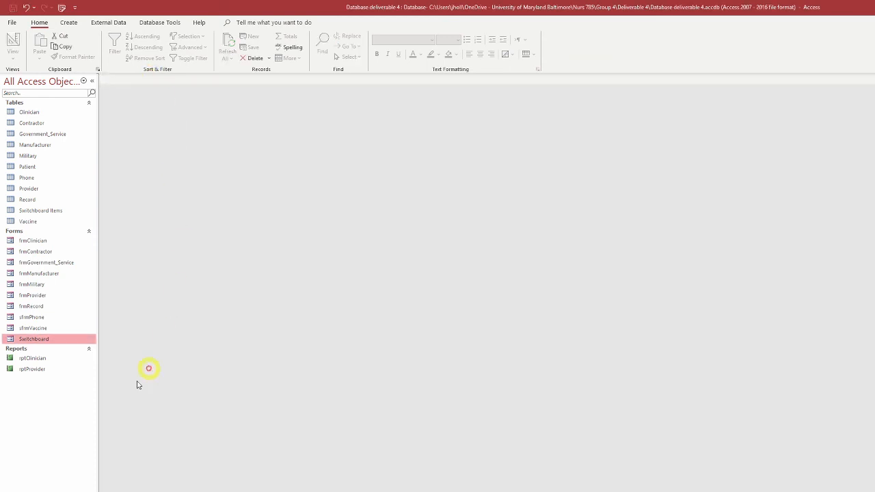
pyautogui.doubleClick(29, 339)
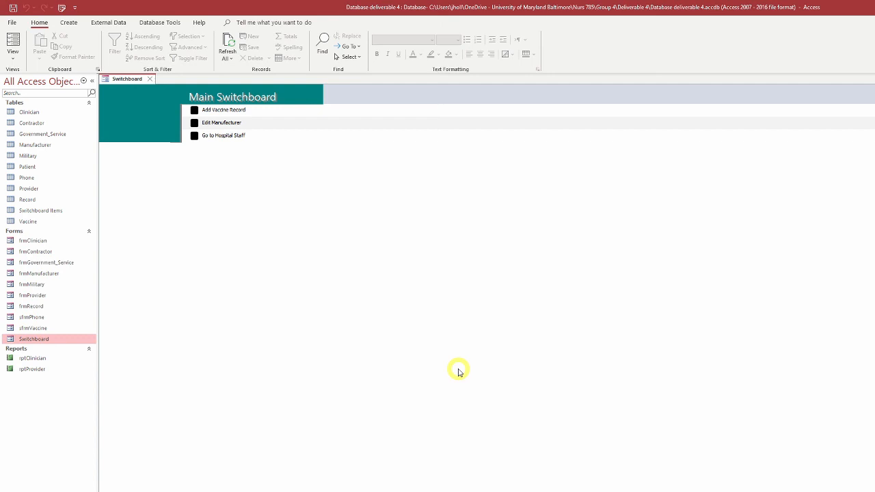
pyautogui.click(194, 112)
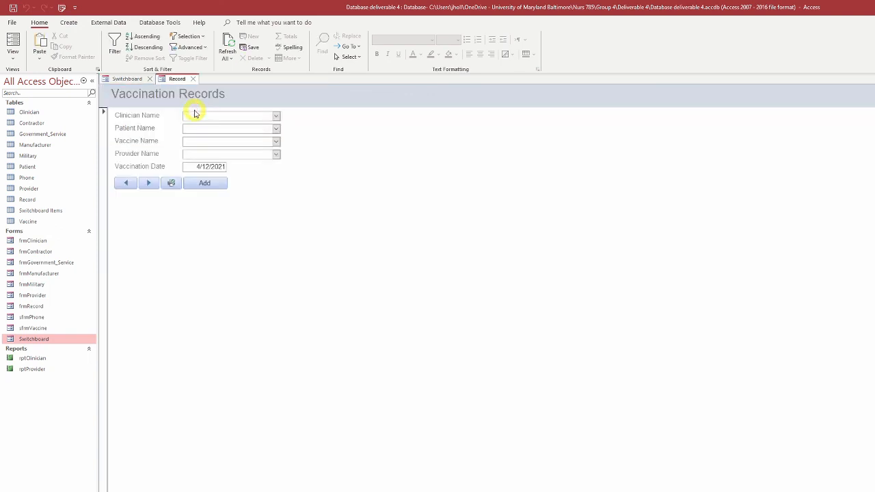
pyautogui.click(193, 79)
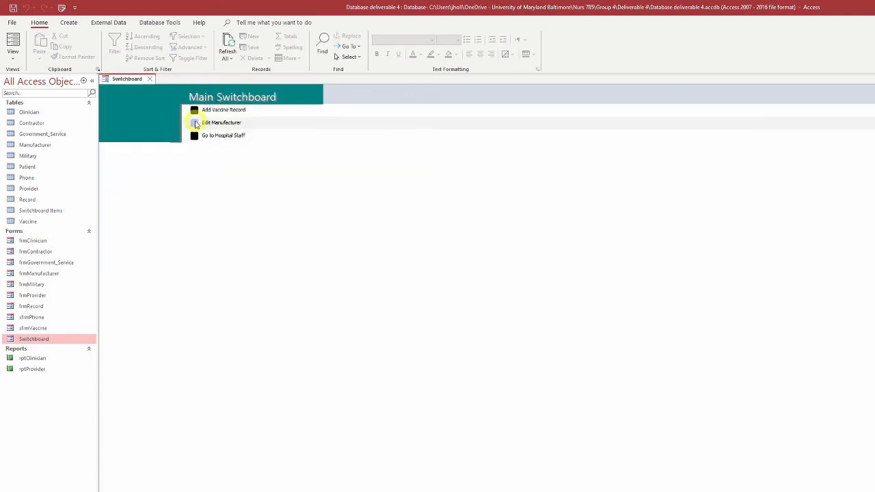
pyautogui.click(196, 124)
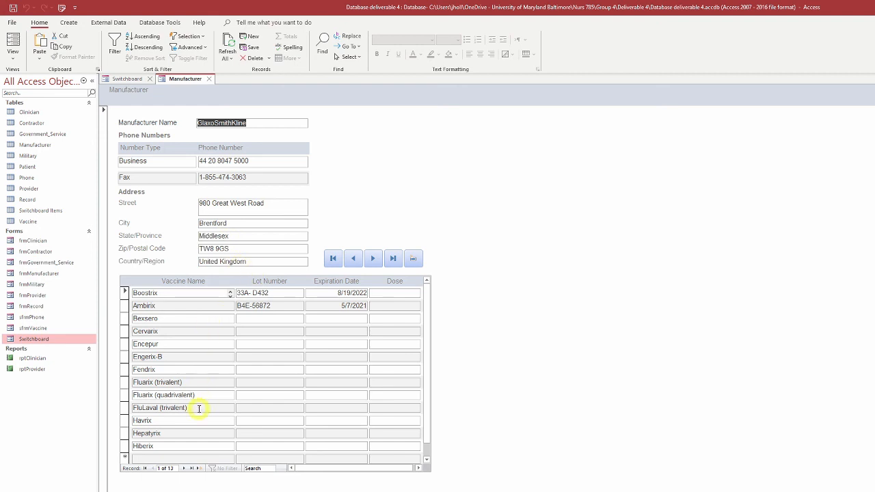
pyautogui.click(209, 79)
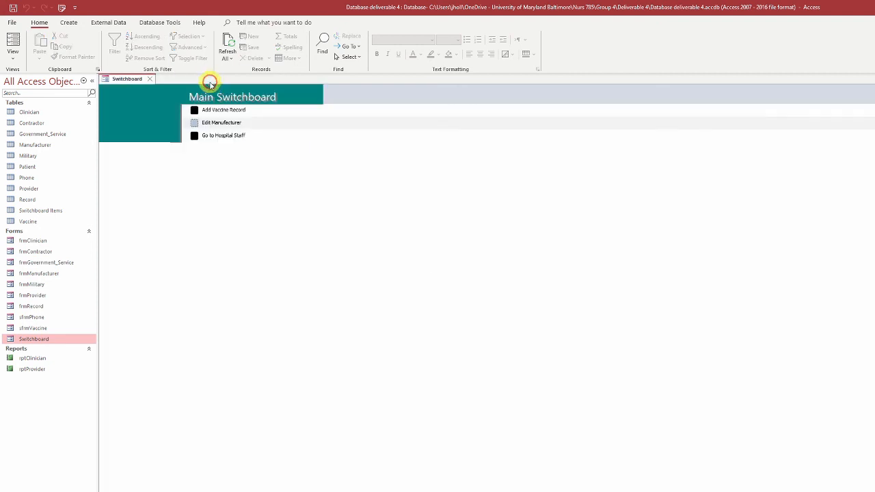
# Step: Go to the Hospital Staff page, test its add, edit and report items for providers, and return to the main page
pyautogui.click(193, 137)
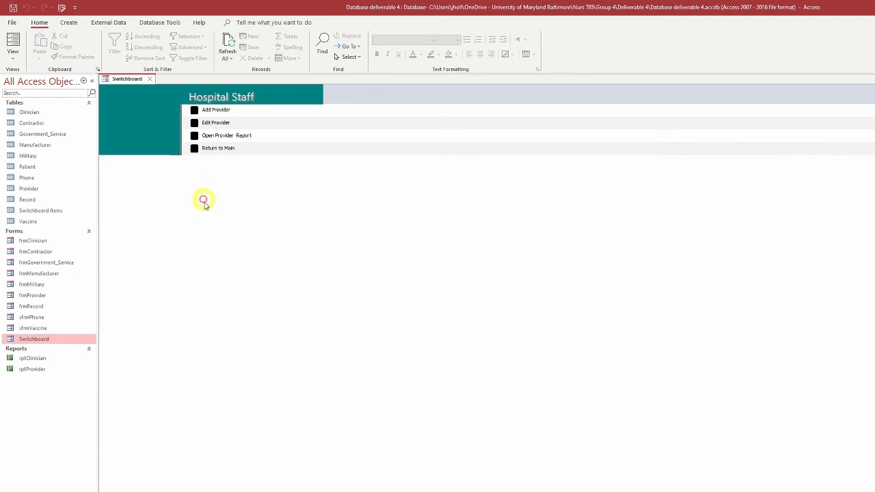
pyautogui.click(194, 109)
pyautogui.click(197, 78)
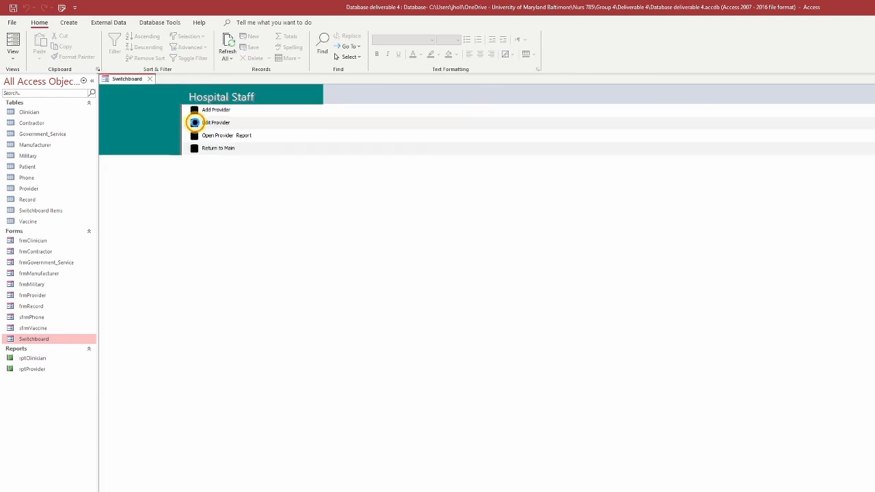
pyautogui.click(194, 121)
pyautogui.click(200, 78)
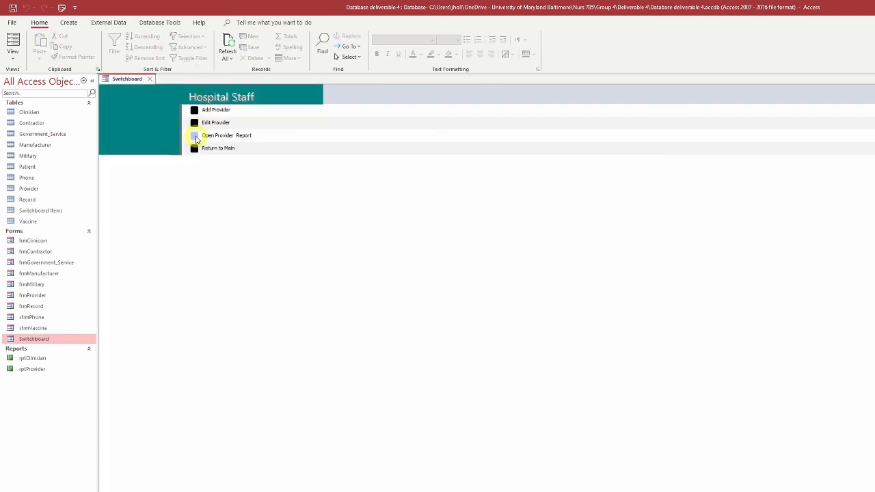
pyautogui.click(195, 135)
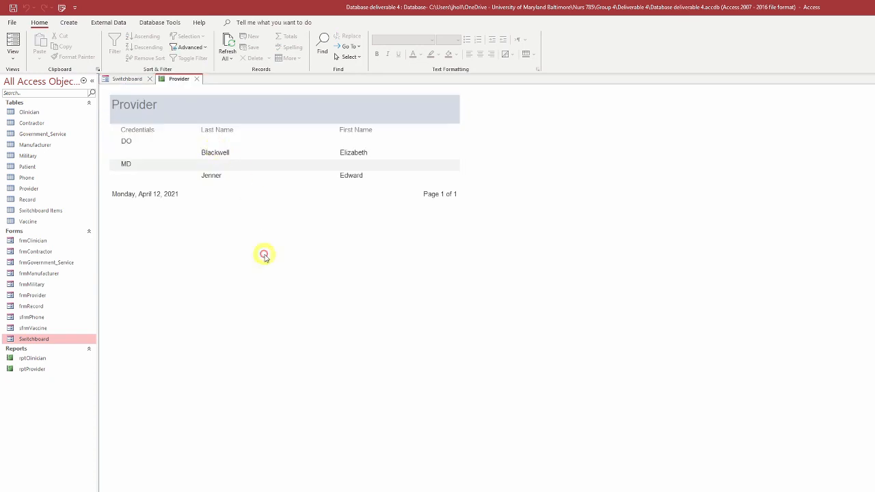
pyautogui.click(198, 79)
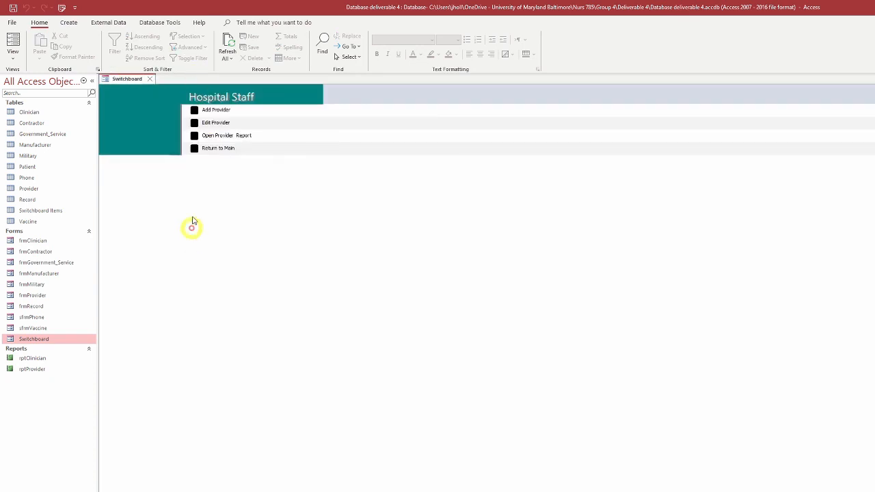
pyautogui.click(195, 148)
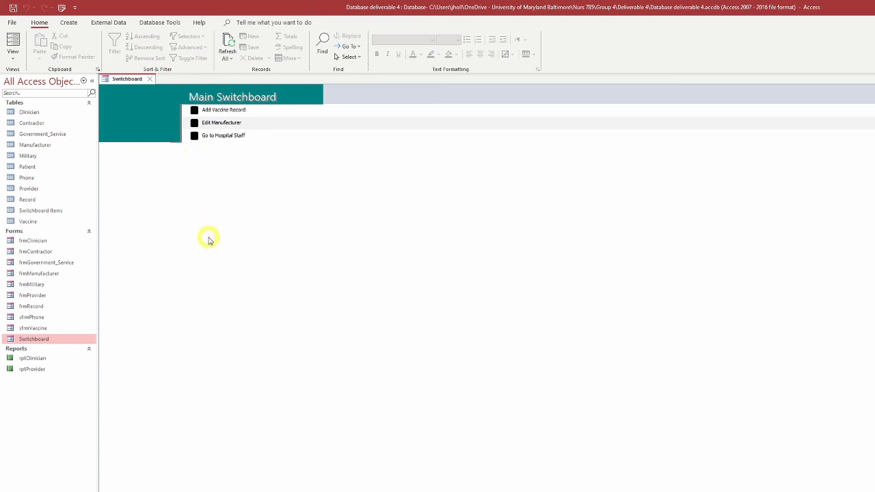